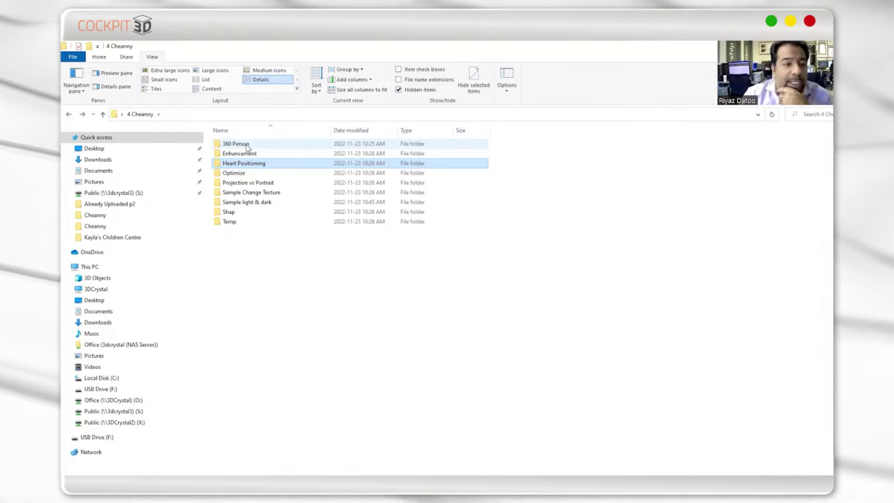
Open 360 Person, then the order folder, its files subfolder and the inner folder holding the GO scene.
double_click(247, 147)
double_click(246, 145)
double_click(246, 146)
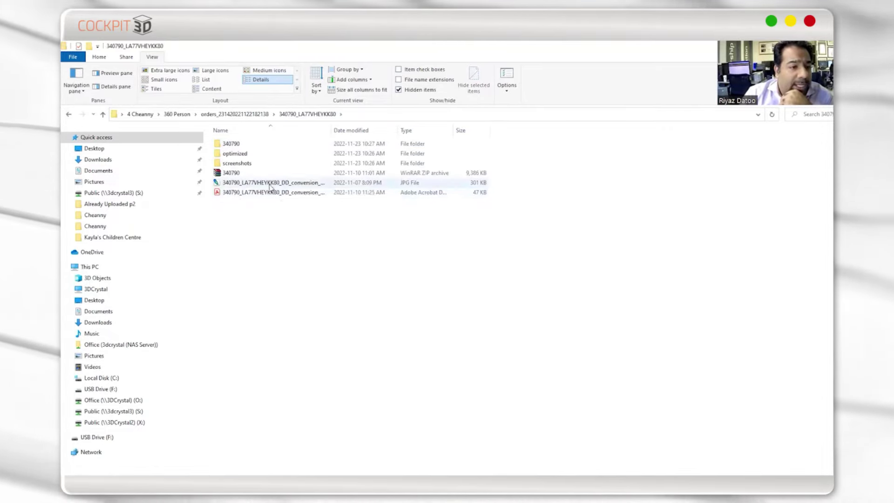
double_click(270, 194)
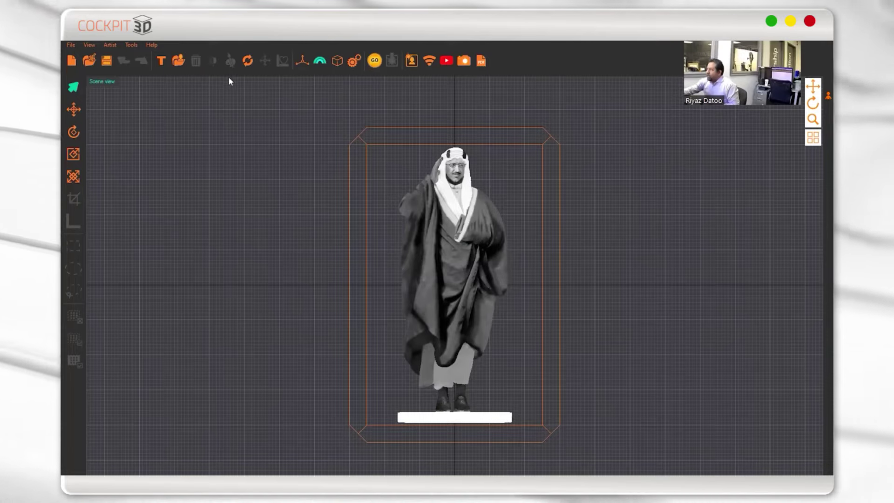
Switch the scene view to the four-viewport layout with front, top, side and perspective panes.
click(813, 137)
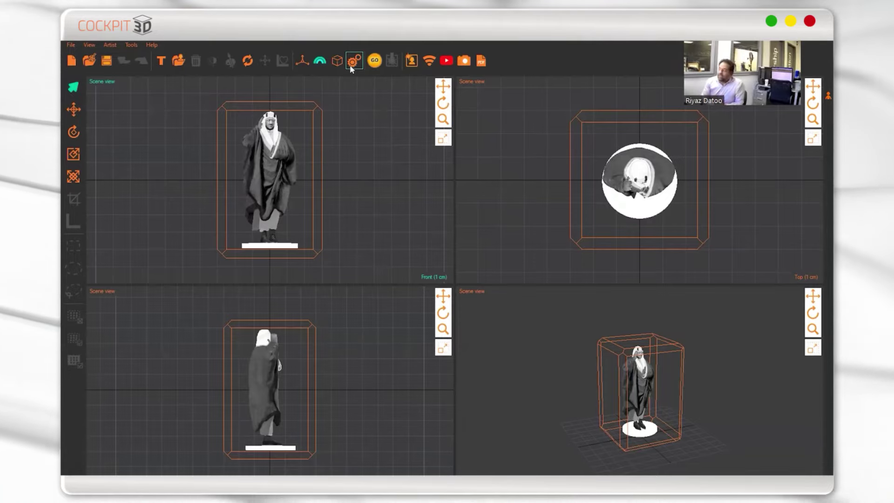
Rasterize the figure with GO, then bring up the geometry rasterizer type choices in the defaults.
click(374, 60)
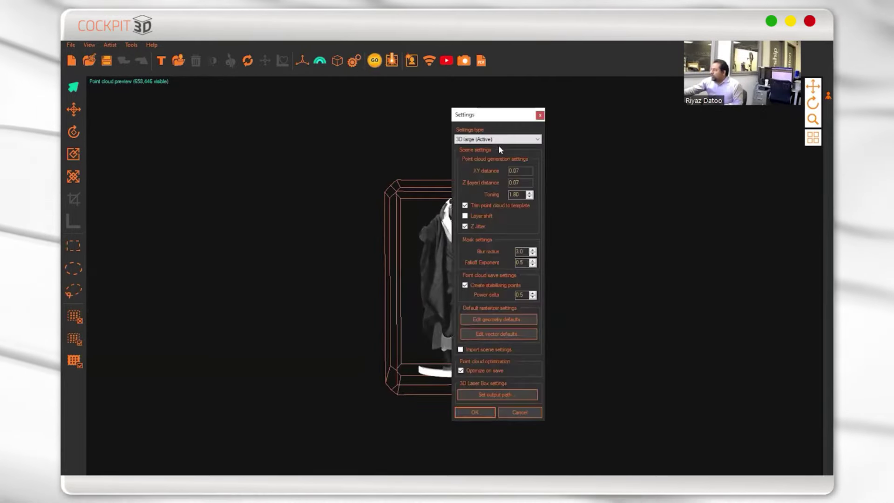
click(500, 320)
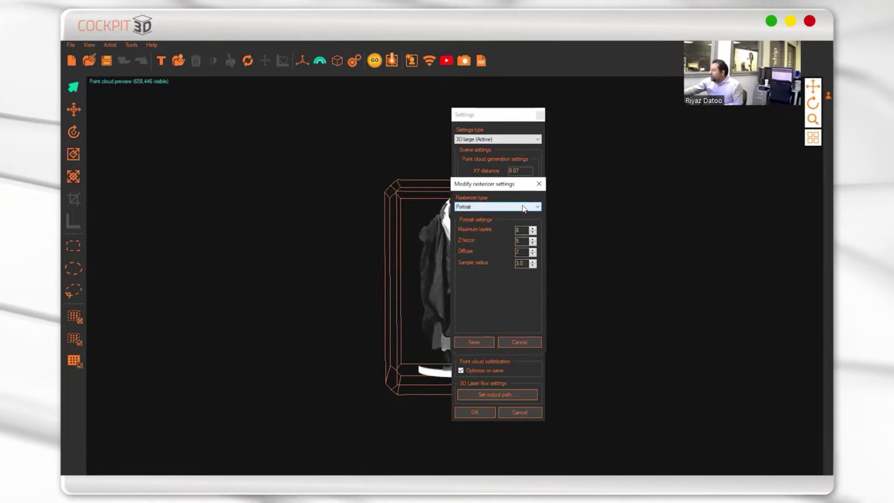
click(466, 207)
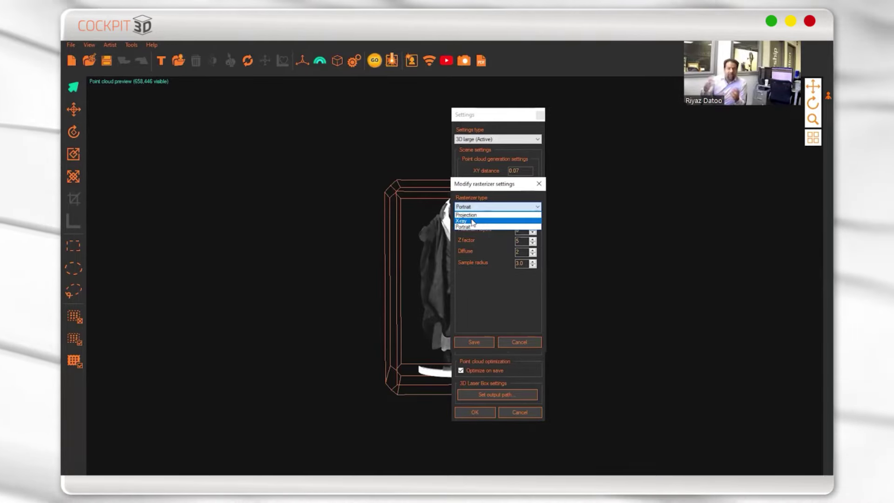
Try X-ray with Directional and Surface normal cross-sections, then cancel the rasterizer changes.
click(472, 221)
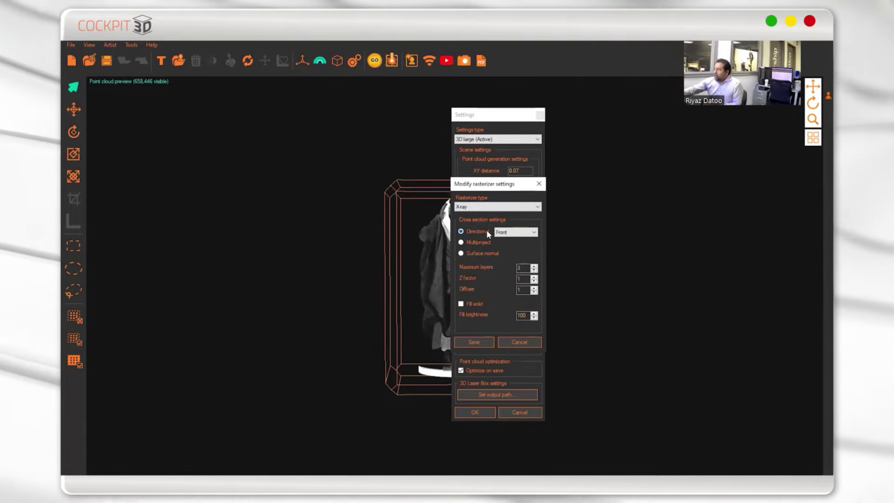
click(479, 233)
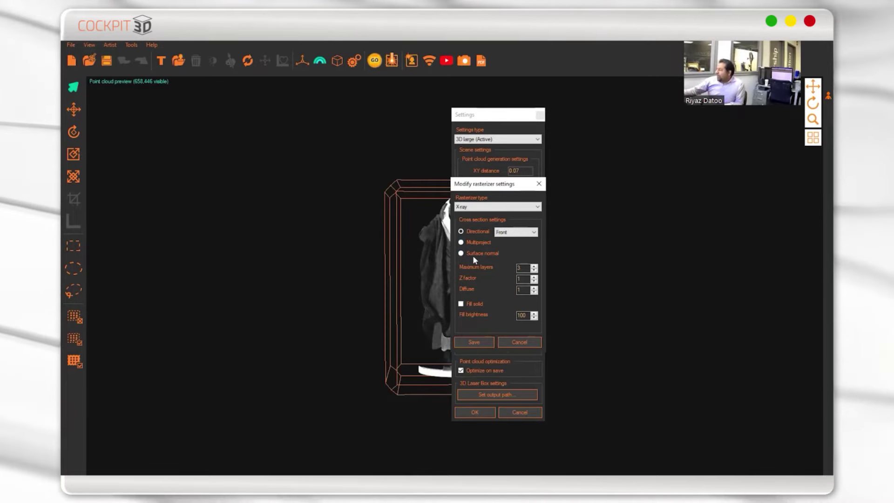
click(474, 253)
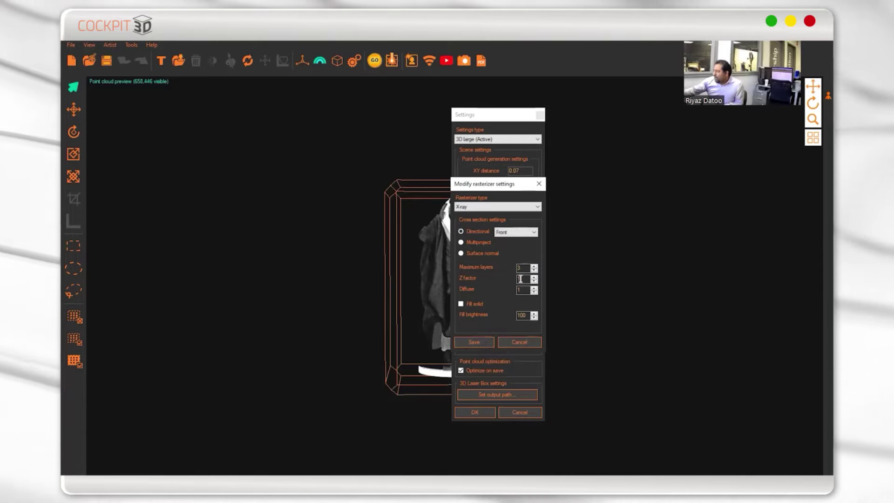
click(516, 410)
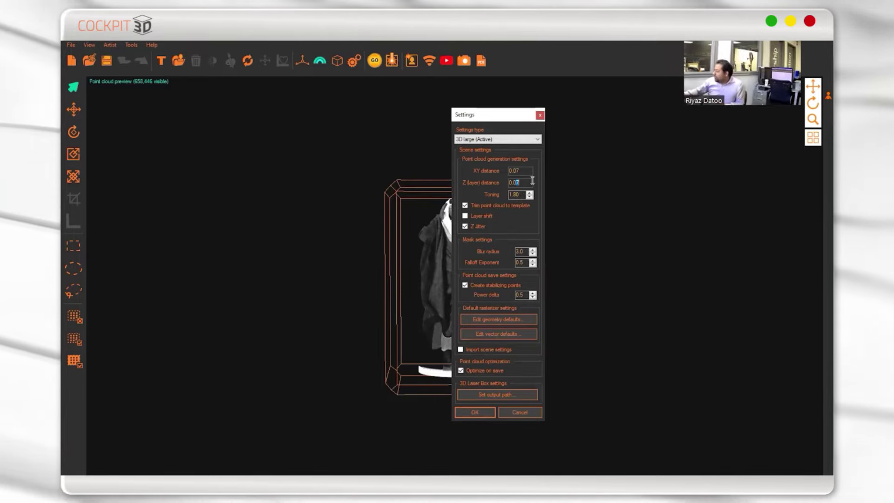
Set Z (layer) distance to 0.10 and choose X-ray as the geometry rasterizer type.
text(10)
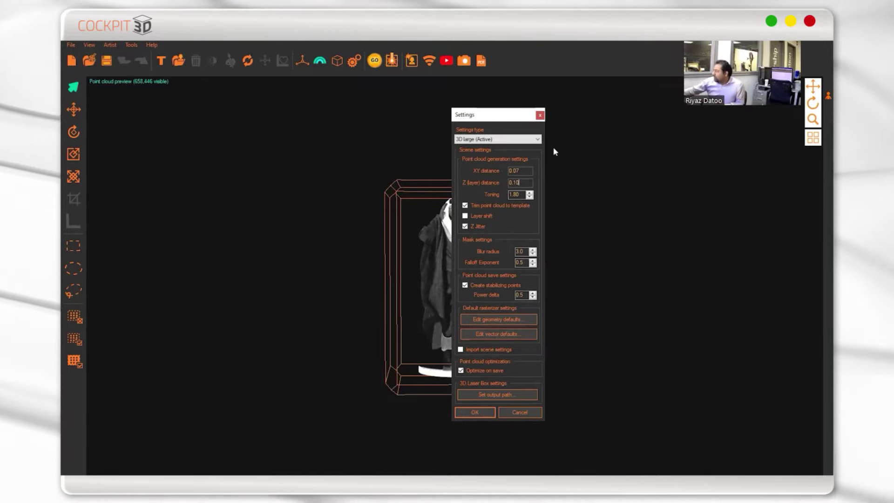
click(505, 319)
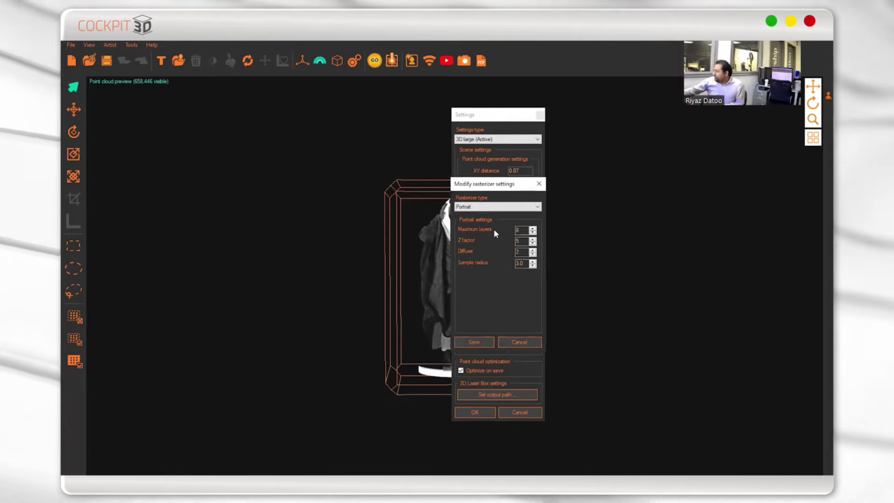
click(520, 341)
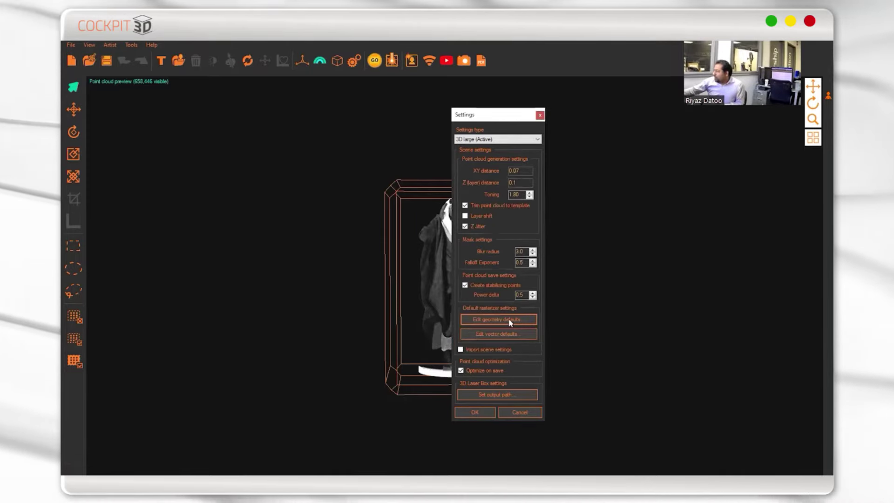
click(499, 319)
click(498, 206)
click(493, 218)
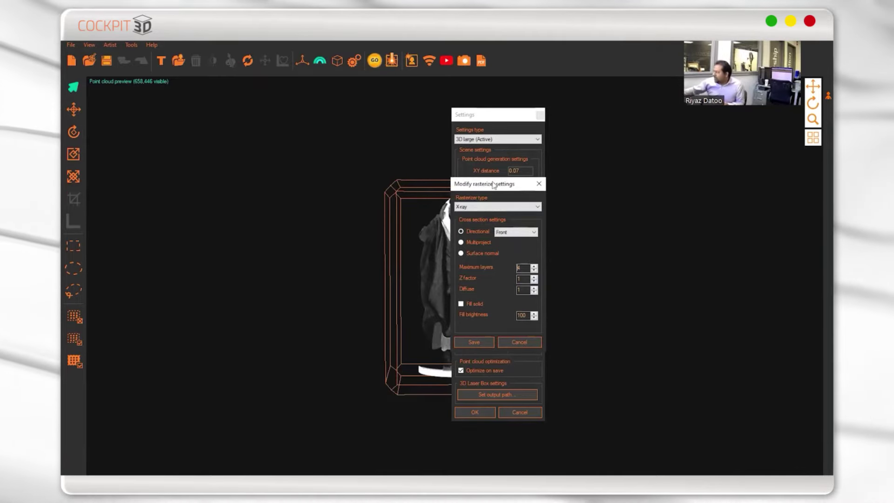
Raise the X-ray rasterizer's Z factor and Diffuse from 1 to 2 each.
drag(512, 181, 520, 213)
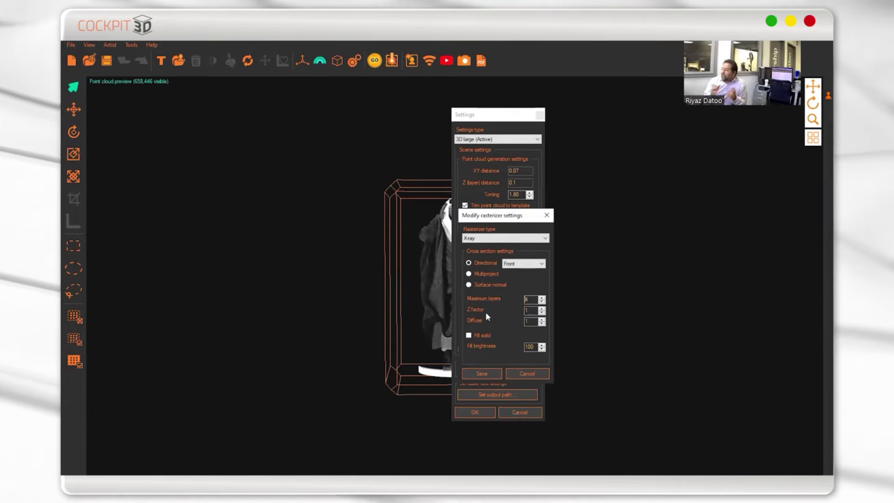
click(542, 308)
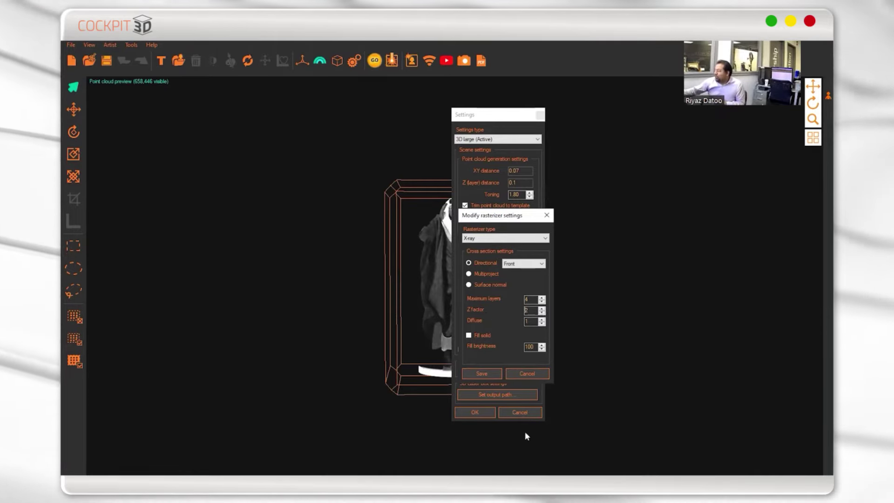
click(542, 319)
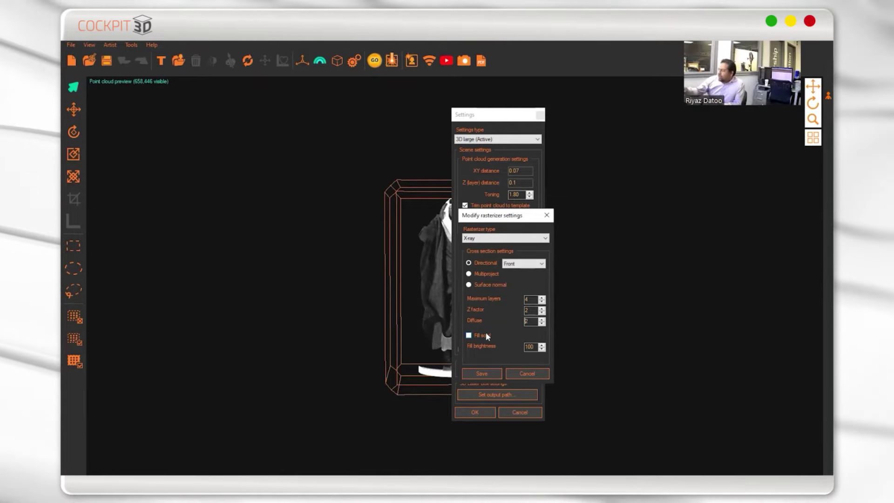
Save the X-ray rasterizer defaults and apply them, producing a 1,063,657-point cloud.
click(483, 373)
click(508, 320)
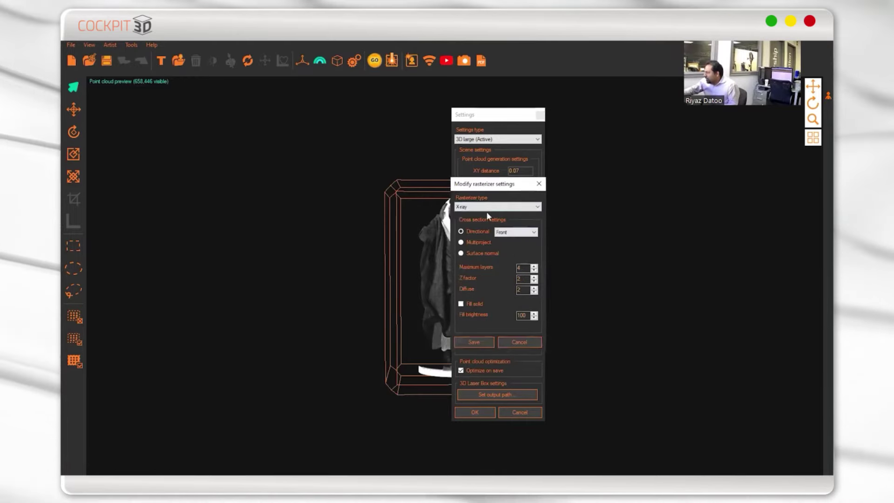
click(482, 347)
click(475, 412)
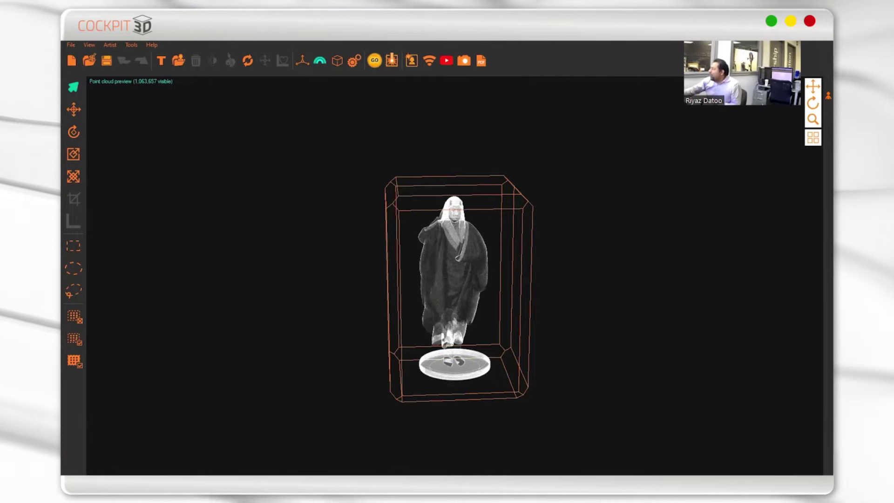
Re-save the rasterizer defaults and regenerate twice, reaching 1,708,011 visible points.
click(357, 63)
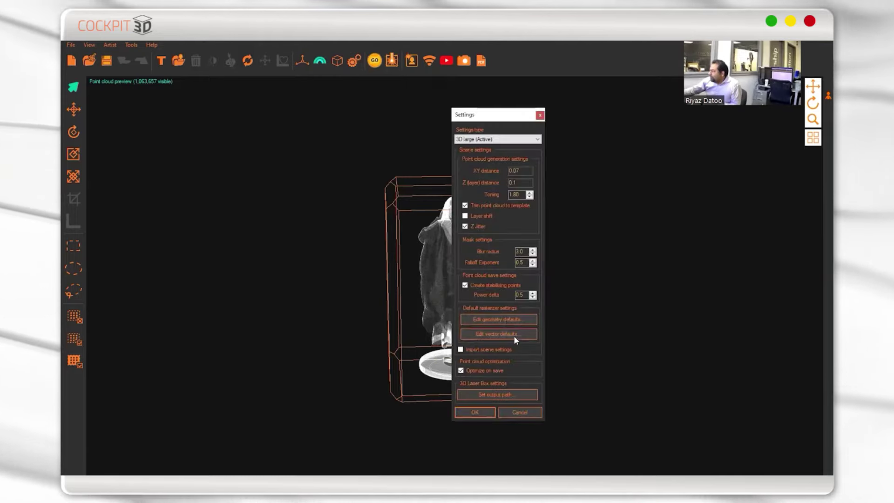
click(513, 316)
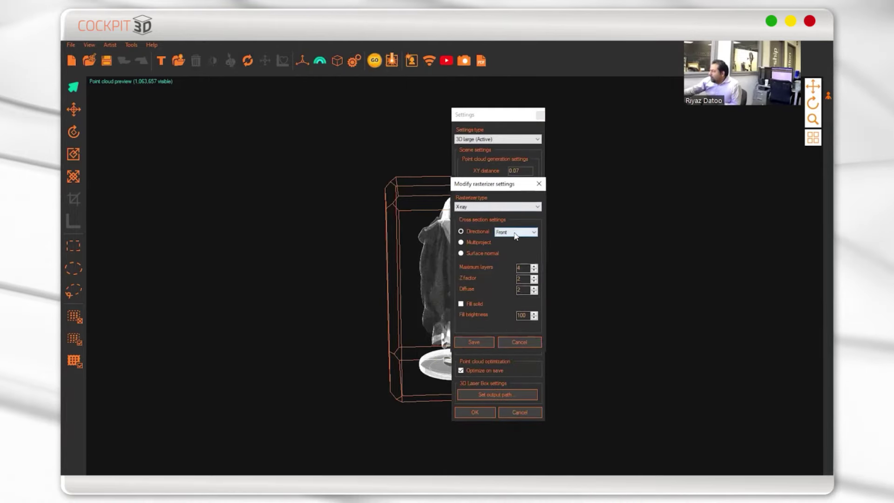
click(477, 340)
click(485, 411)
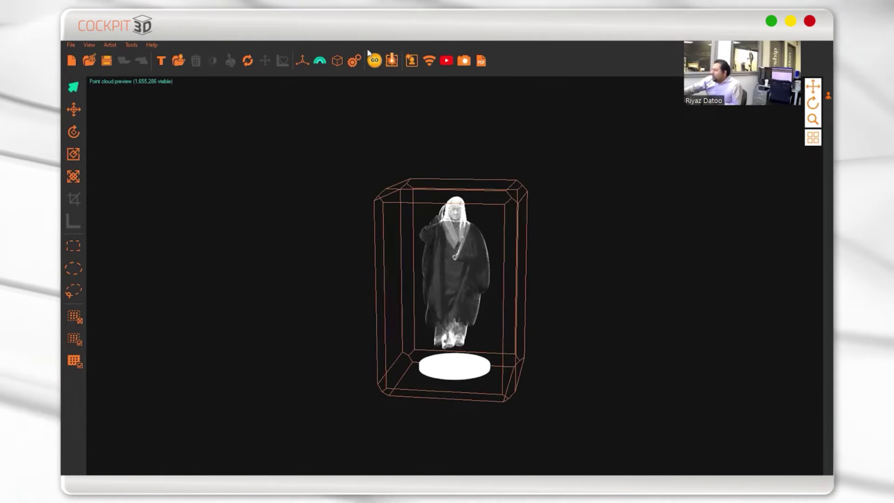
click(354, 60)
click(492, 319)
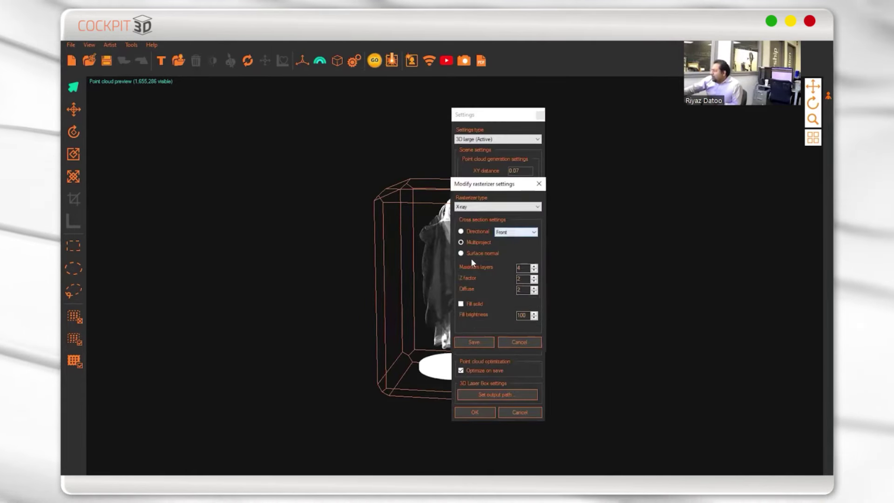
click(474, 343)
click(474, 412)
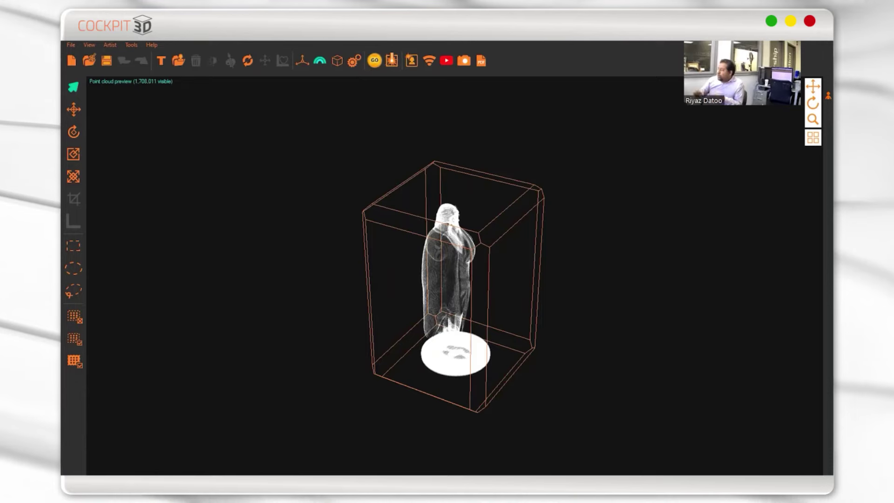
Inspect the Back projection direction in the rasterizer defaults, then save and apply the settings.
key(1)
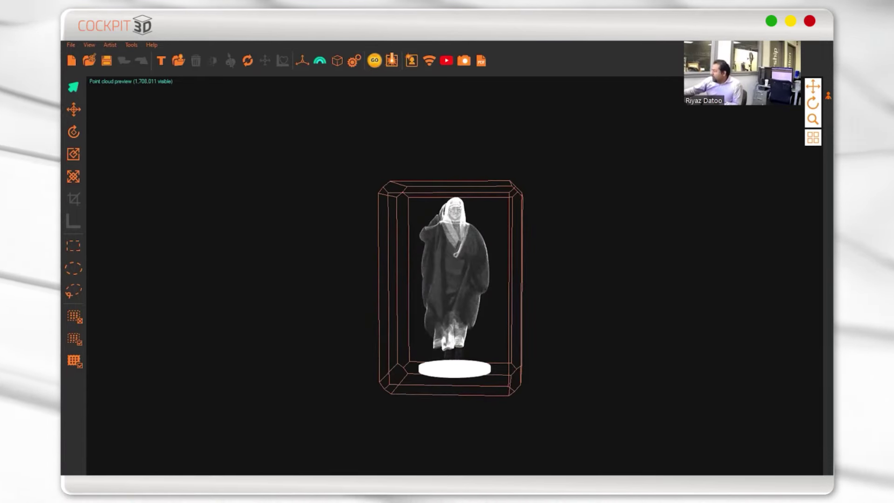
click(355, 61)
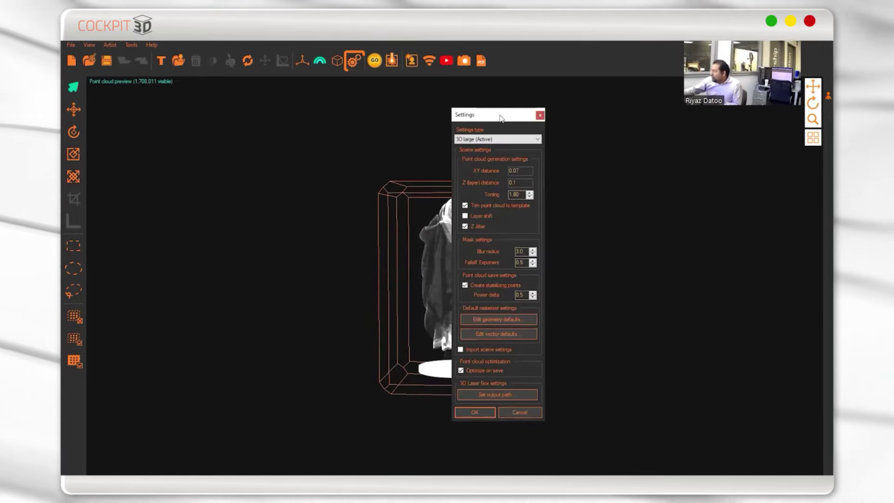
click(495, 319)
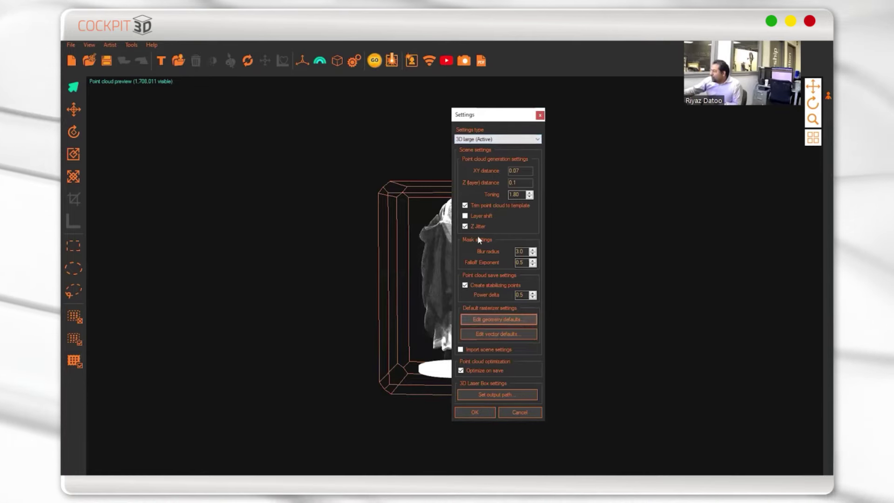
click(517, 209)
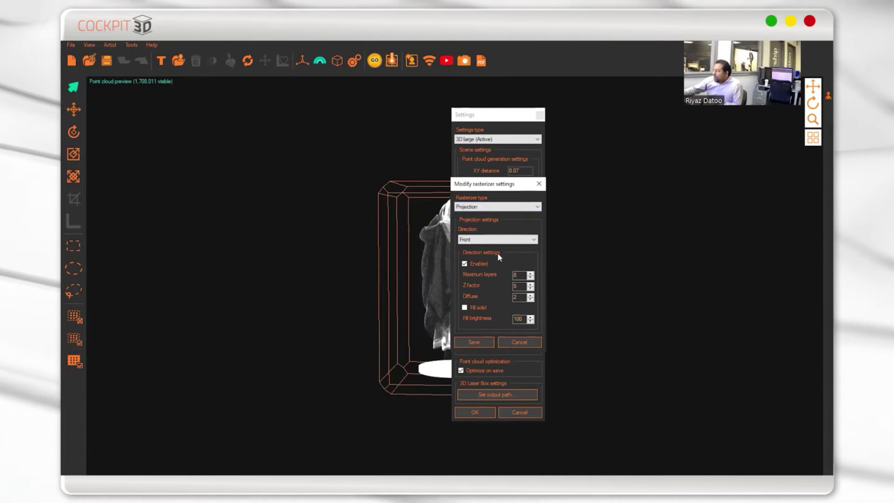
click(489, 240)
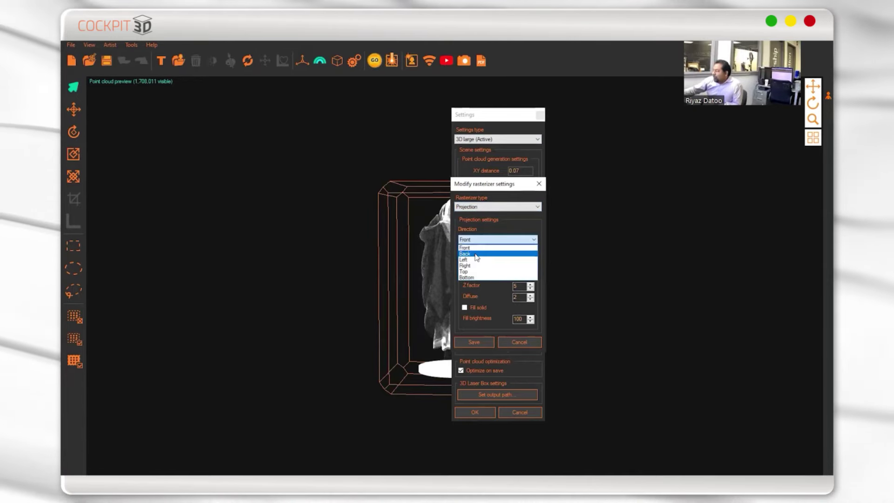
click(479, 254)
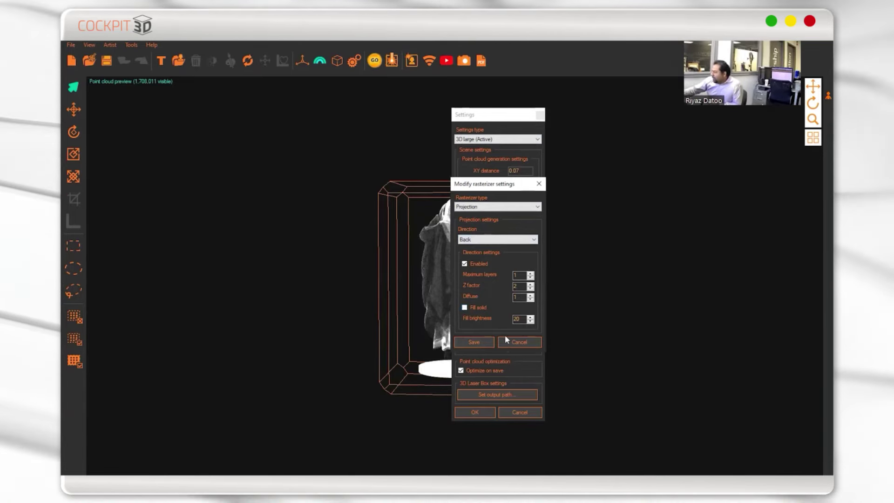
click(480, 341)
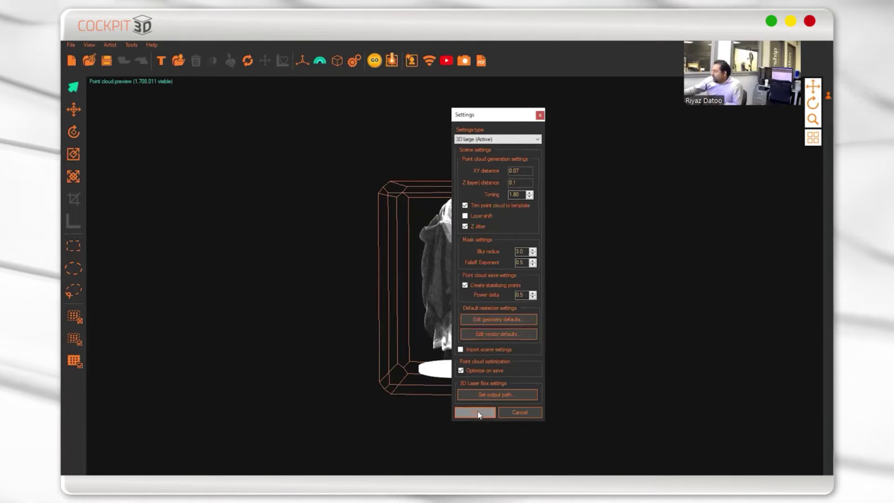
click(479, 413)
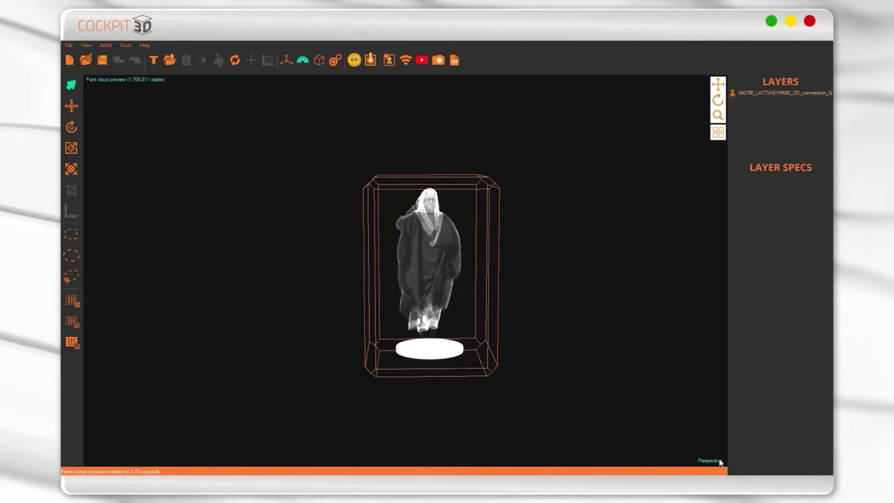
Set the view to Front and regenerate the point cloud, now 740,522 points.
click(721, 461)
click(708, 415)
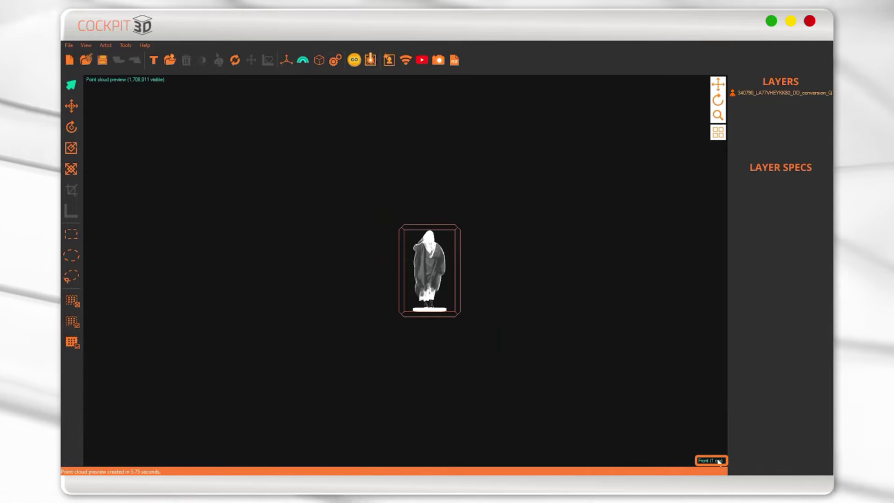
click(354, 60)
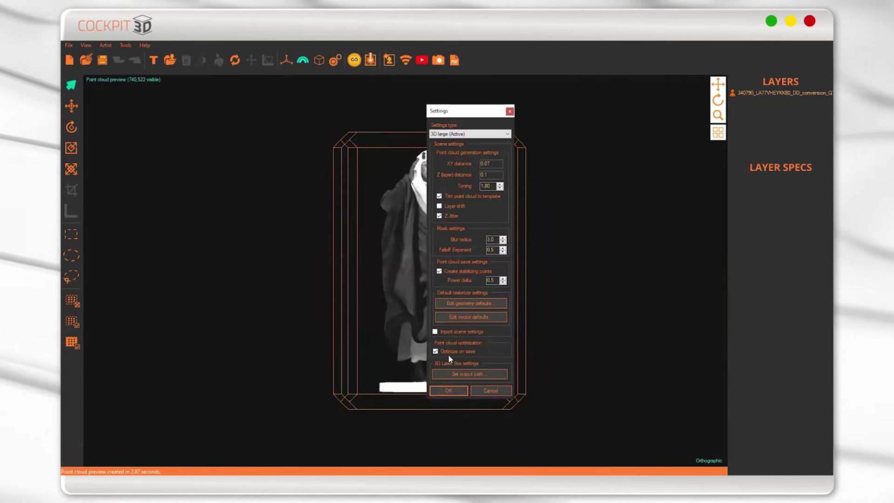
Reopen the geometry rasterizer defaults to show the Front projection direction settings.
click(478, 304)
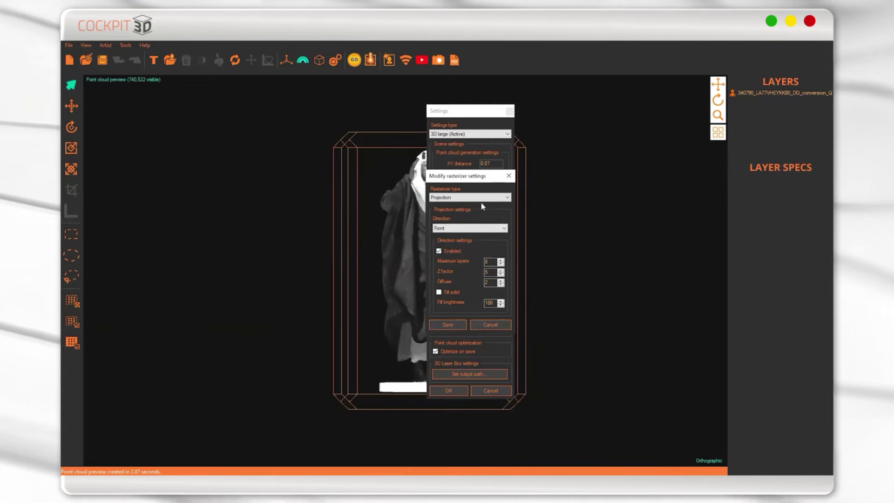
Save solid fill at brightness 10 as the Front projection defaults, then return to Front view.
click(439, 292)
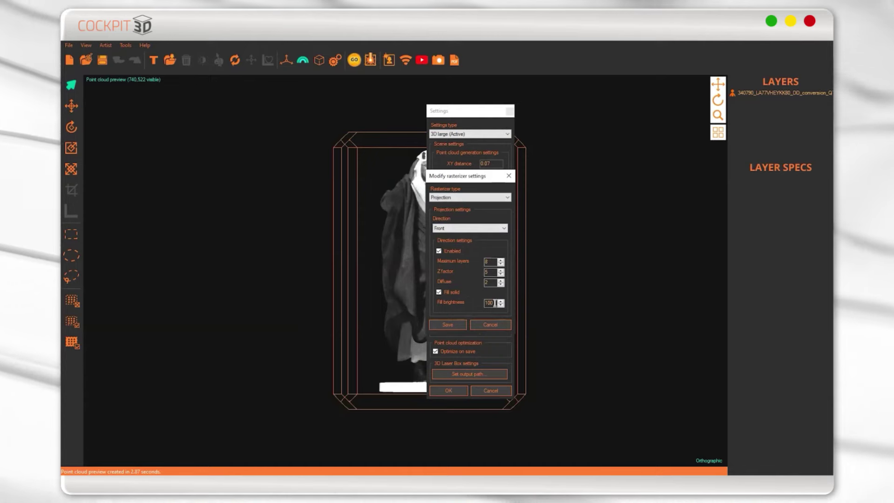
key(Tab)
text(10)
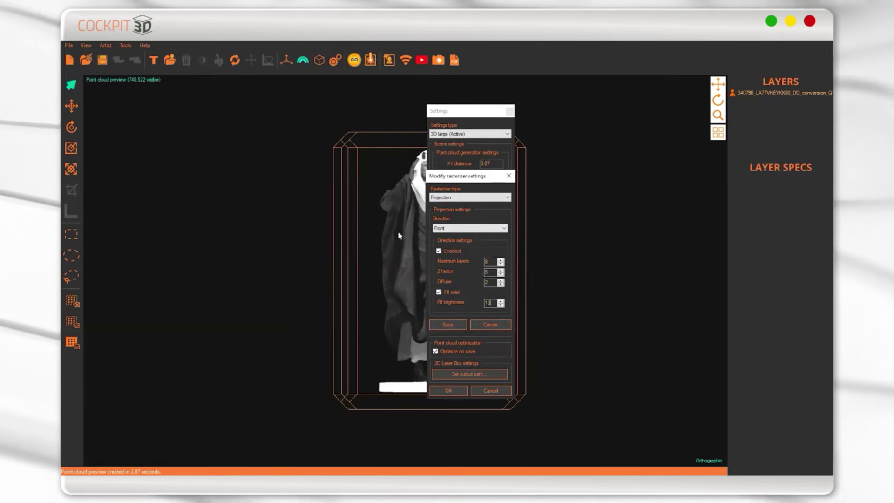
click(448, 324)
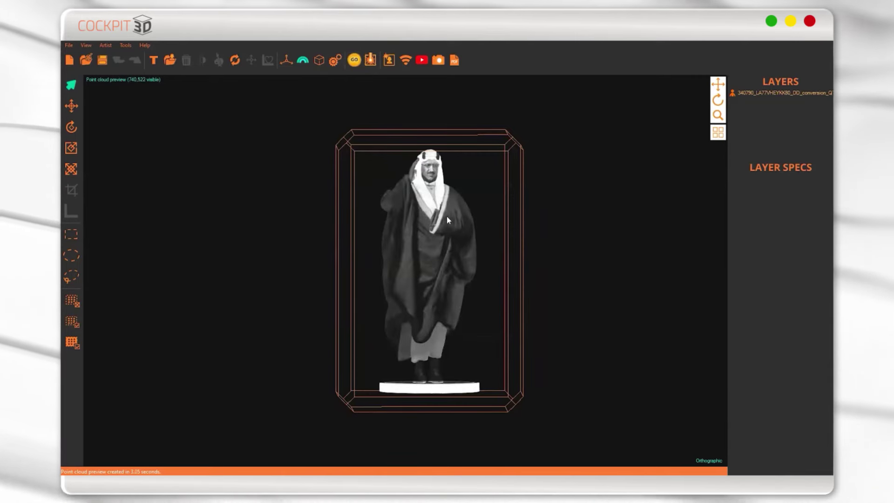
click(721, 462)
click(713, 410)
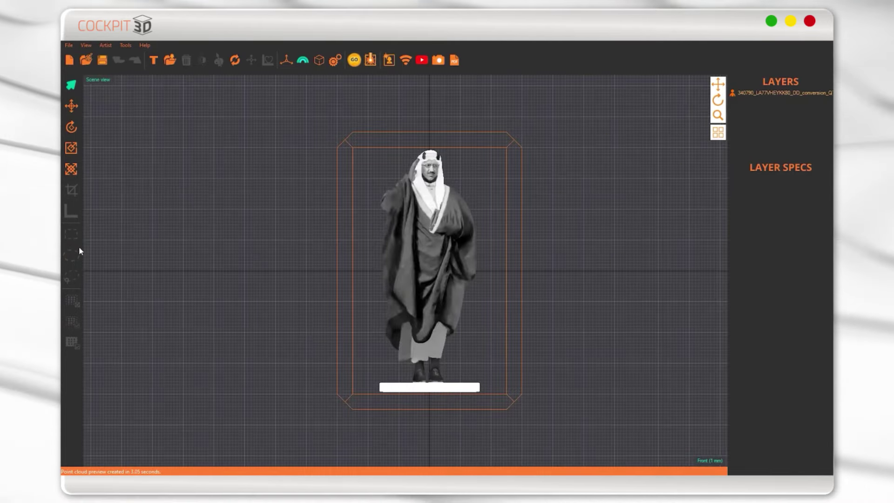
From Left view, box-select and hide the 188,669 platform points, then return to Front view.
click(102, 80)
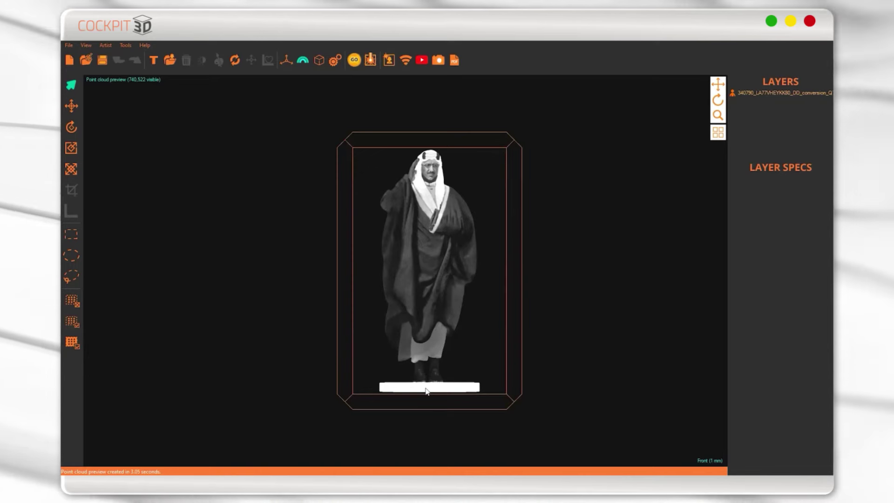
click(77, 239)
click(711, 460)
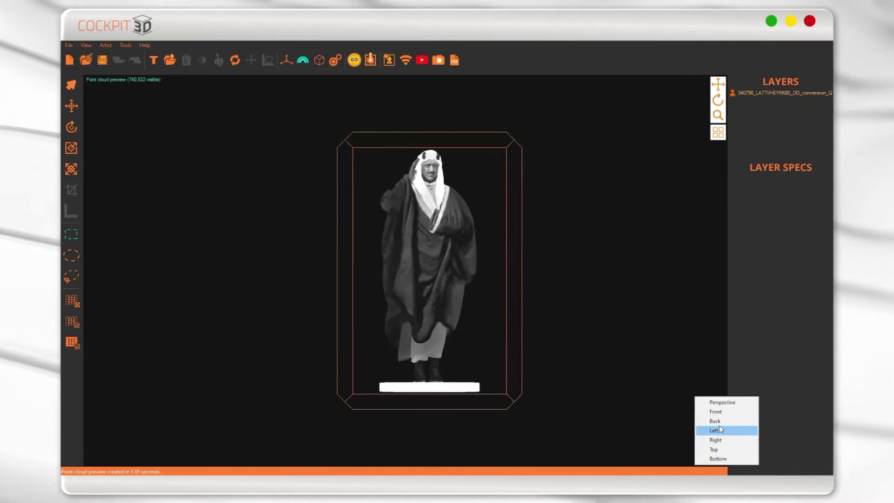
click(710, 429)
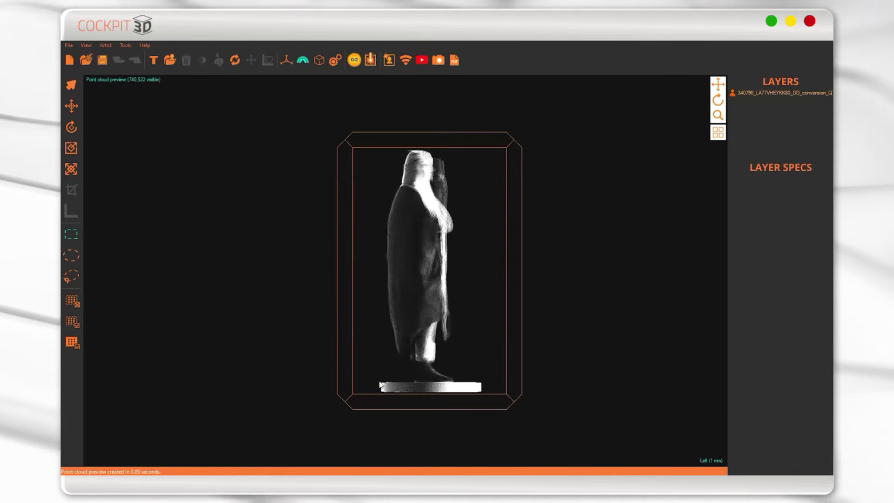
drag(379, 385, 495, 407)
click(71, 302)
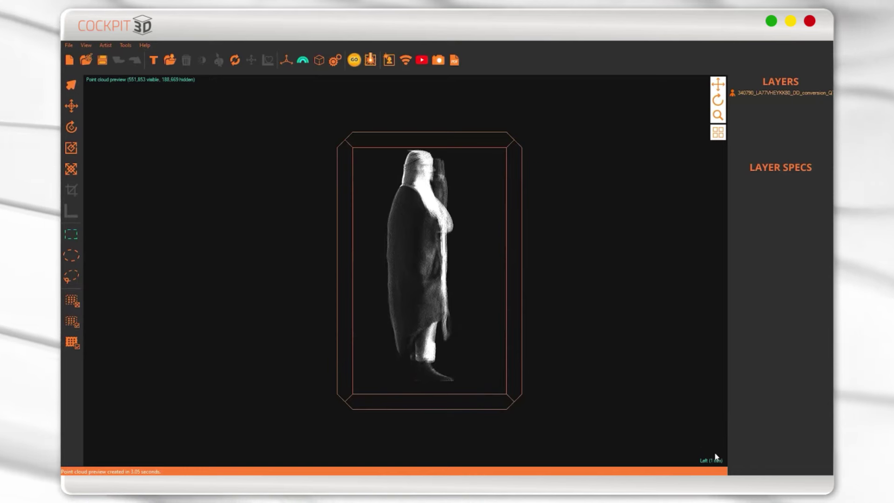
click(318, 61)
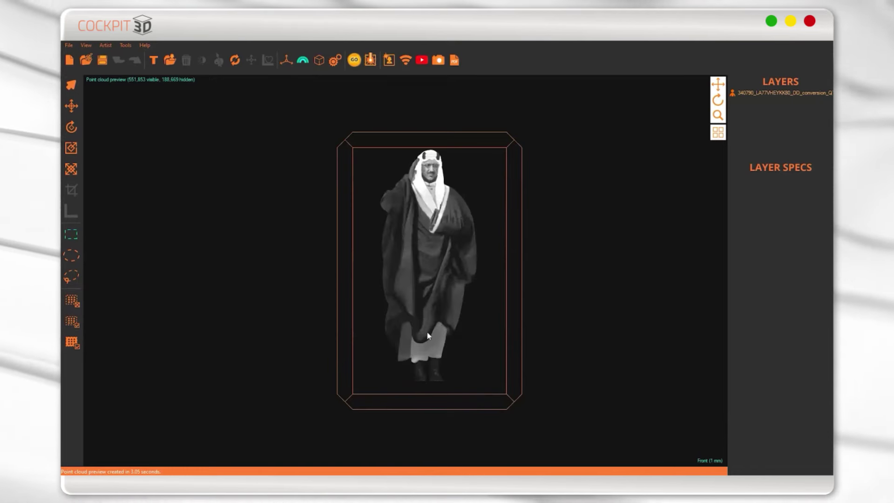
Change the crystal template depth from 60 to 100, giving a 100 × 200 × 100 block.
click(319, 60)
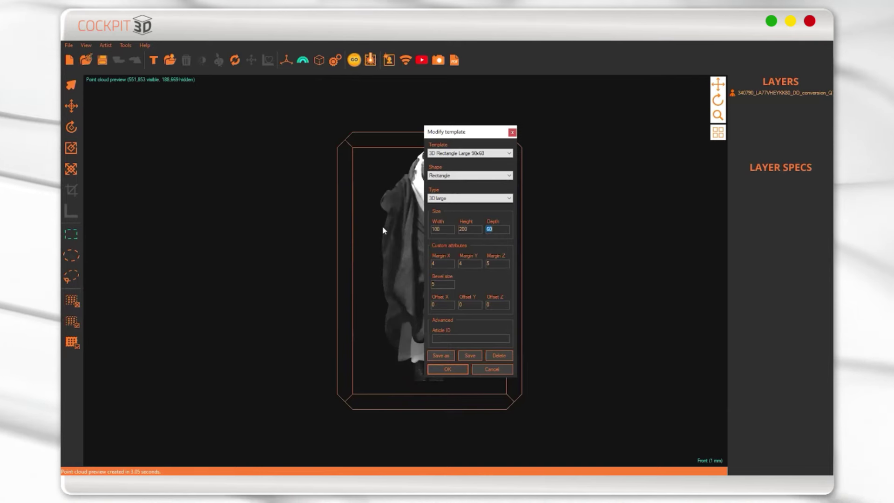
text(100)
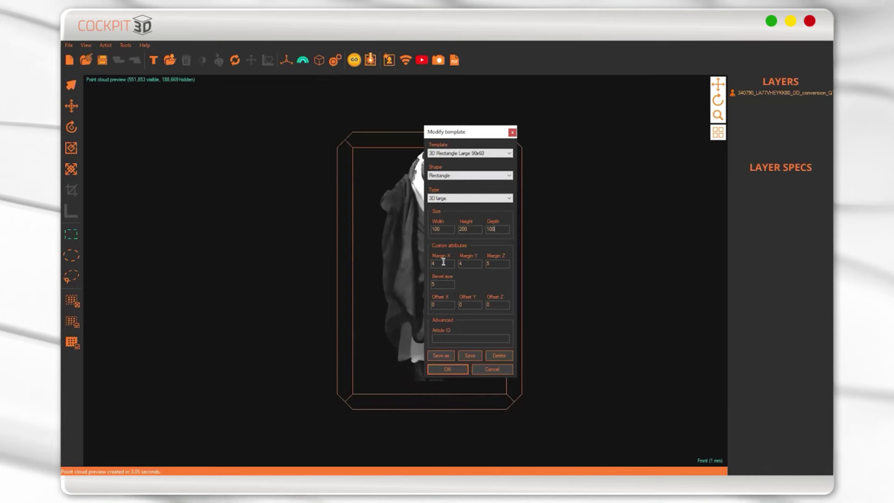
click(447, 369)
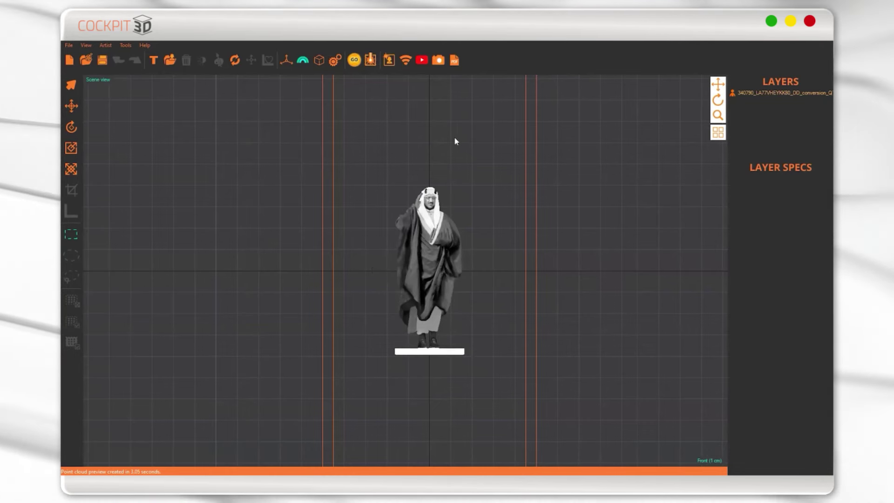
Fit the figure to the new template, scale it to 159.667 high and move it to Y −15.1665.
click(781, 93)
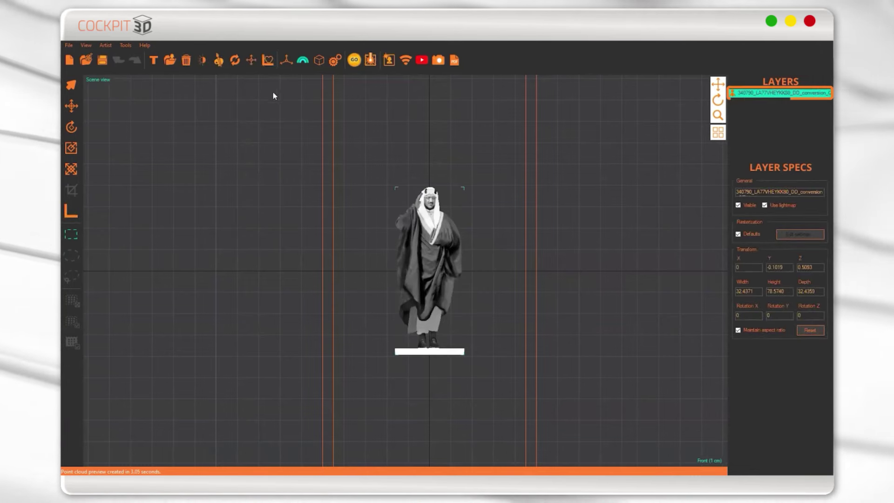
click(251, 60)
scroll(490, 208, down, 3)
click(71, 148)
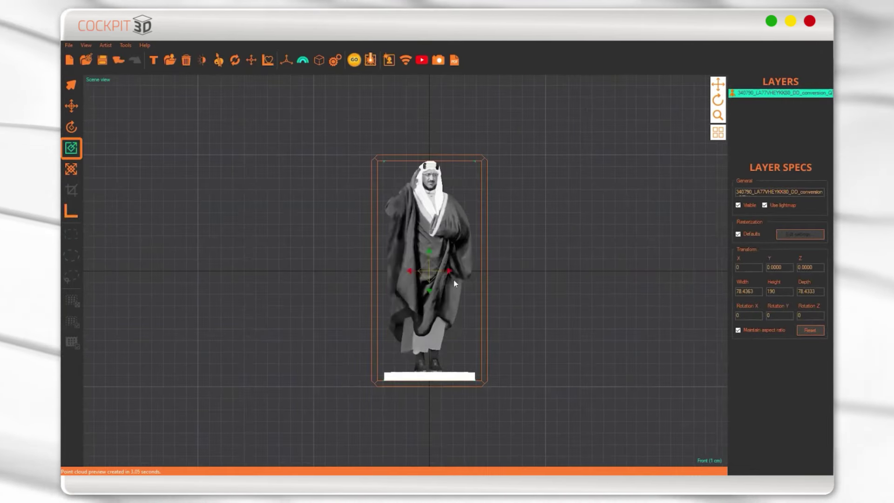
key(w)
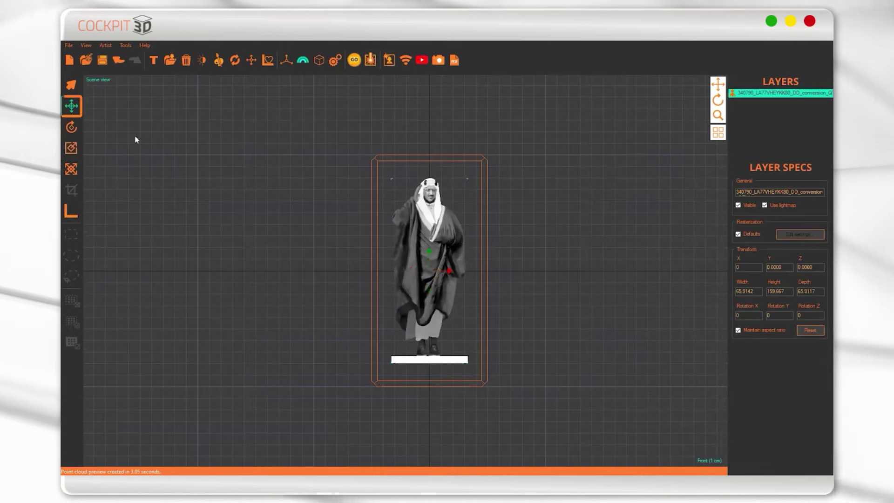
mouse_move(431, 261)
mouse_down()
mouse_move(430, 247)
mouse_move(429, 268)
mouse_up()
In scene settings, try the X-ray geometry rasterizer type, then discard that change.
click(335, 60)
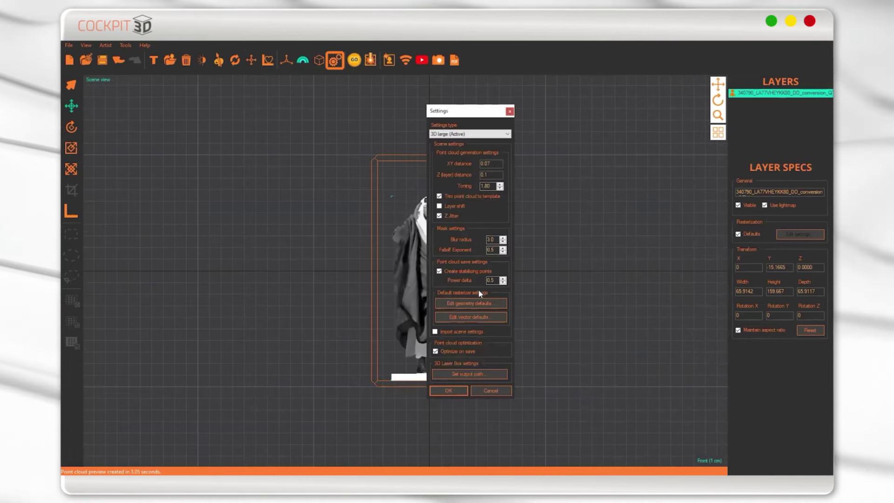
click(490, 304)
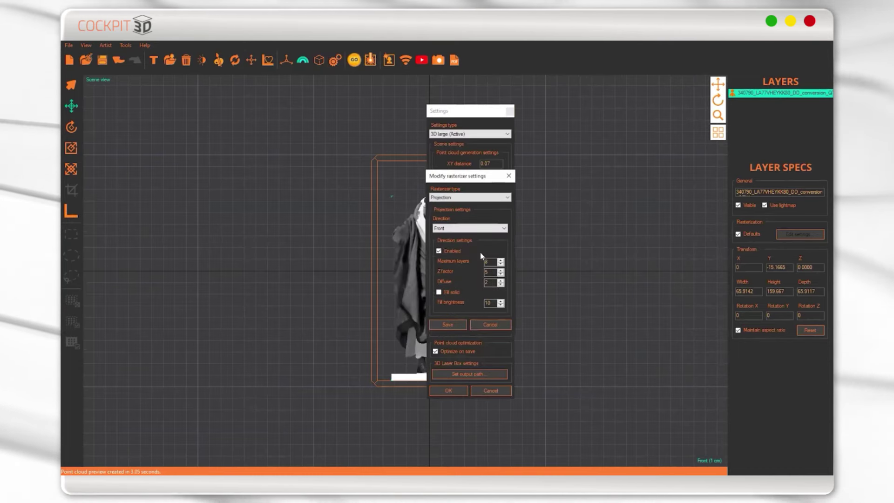
click(489, 197)
click(471, 212)
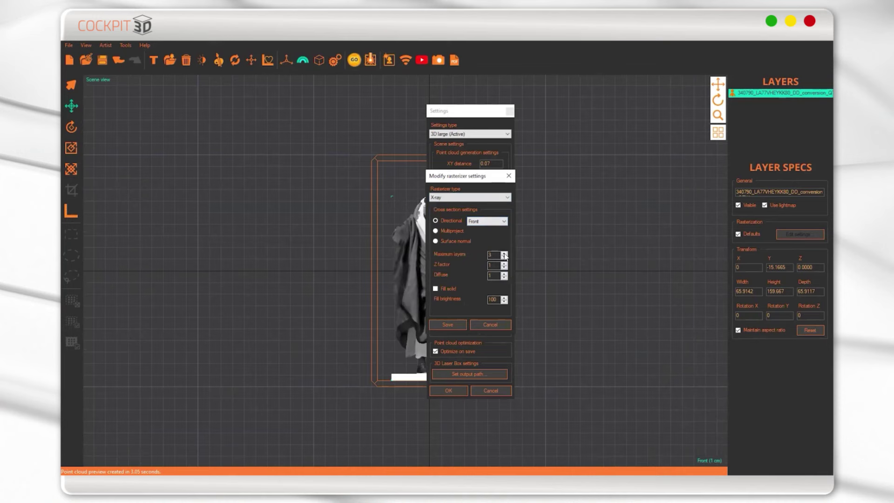
click(448, 325)
Add a Back projection direction to the geometry defaults and generate the 3,054,867-point preview.
click(471, 318)
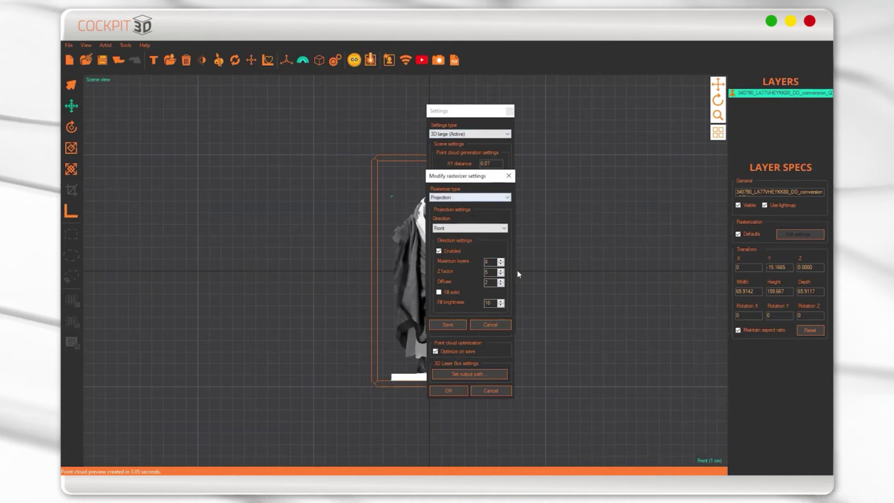
click(448, 228)
click(439, 242)
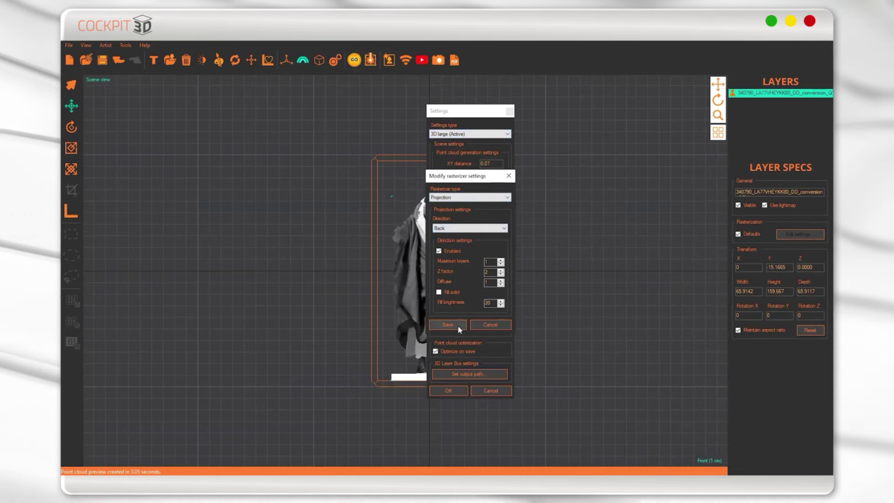
click(485, 326)
click(354, 59)
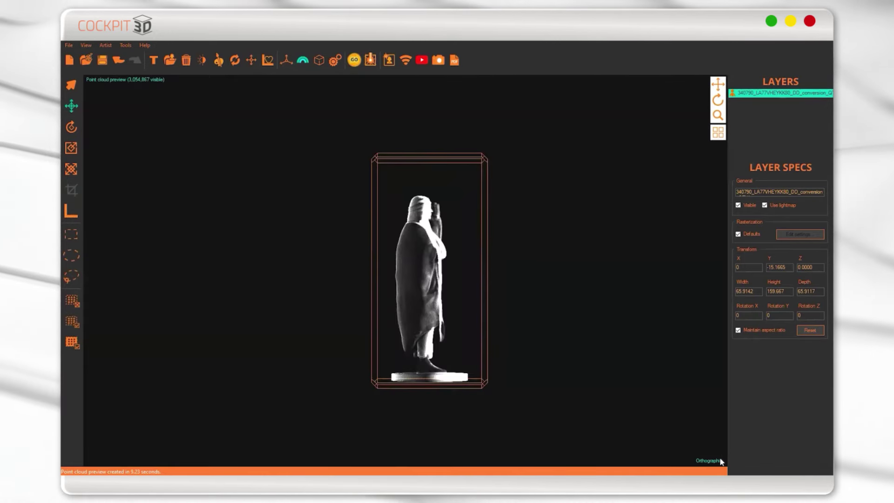
Check the preview from Left and Front, returning to it with 772,454 platform points hidden.
click(709, 460)
click(713, 430)
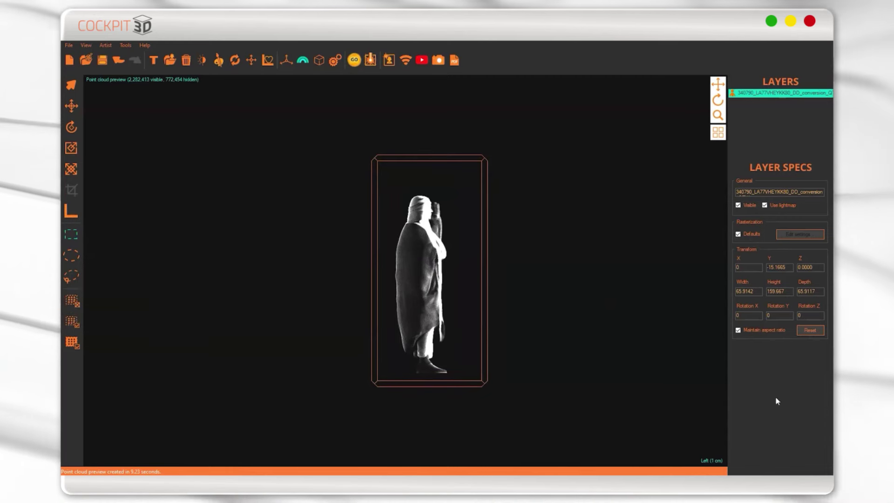
click(712, 461)
click(720, 411)
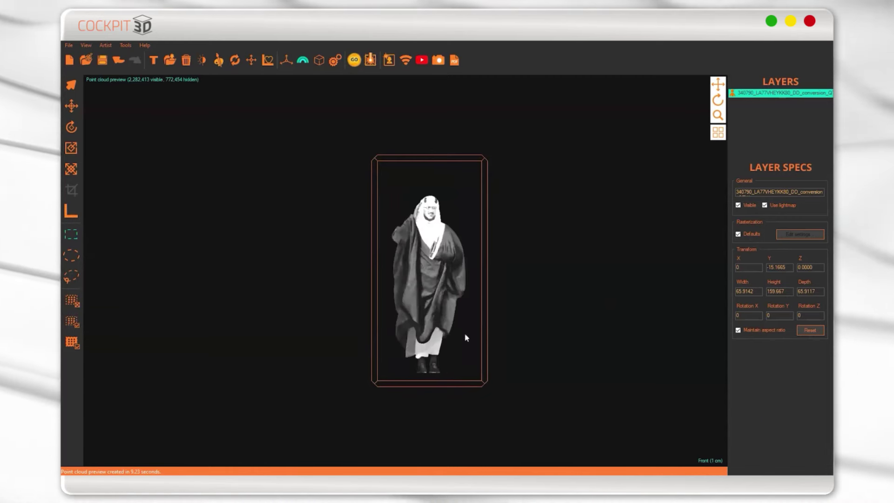
key(Escape)
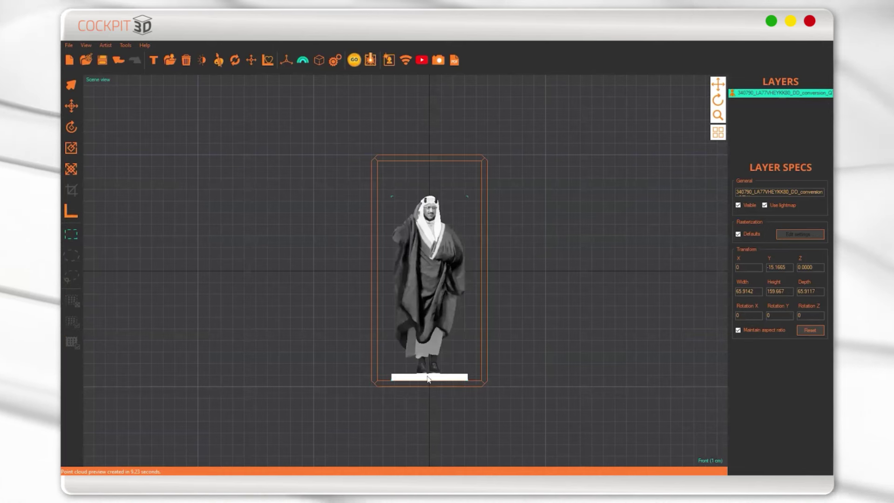
click(70, 168)
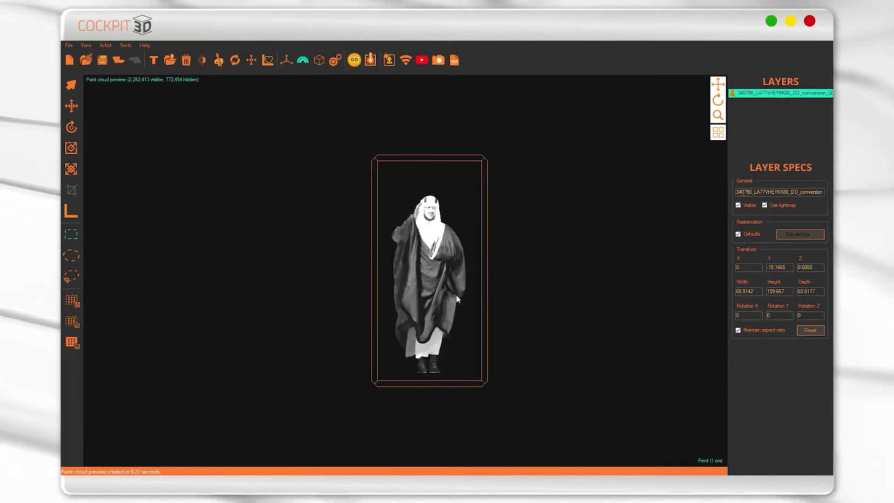
Turn the visible points into a Point cloud preview layer and hide the original model layer.
click(125, 45)
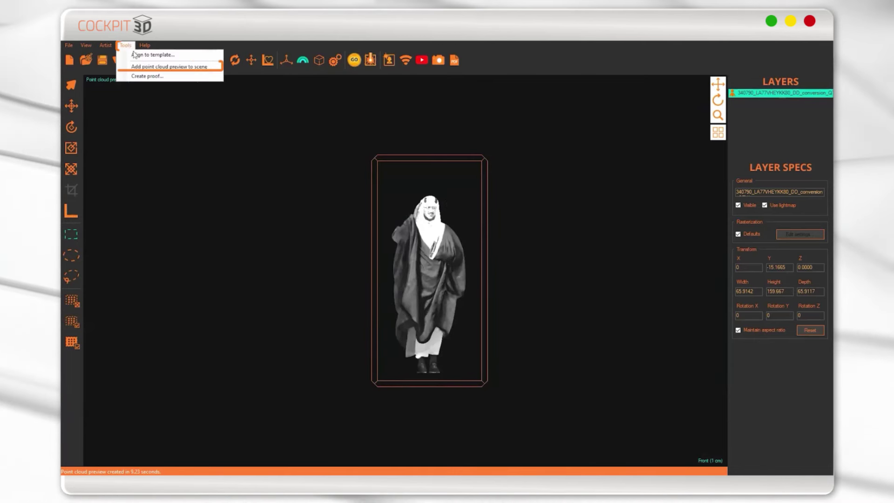
click(751, 102)
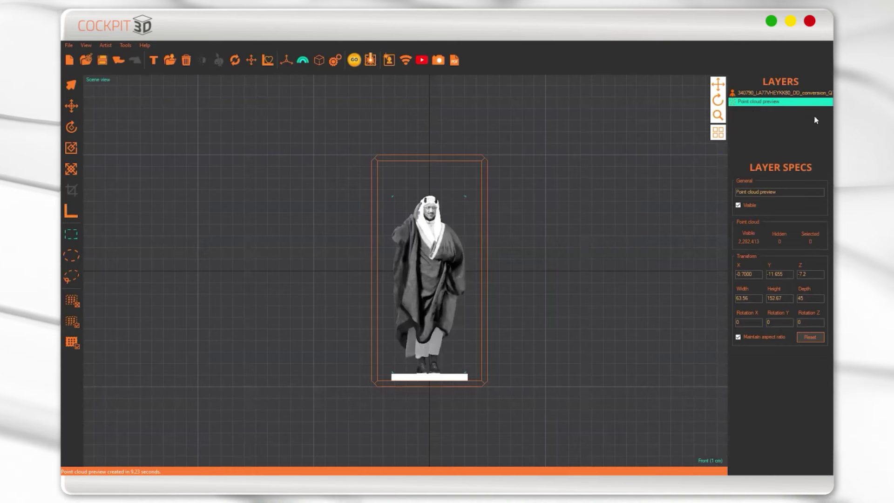
click(760, 94)
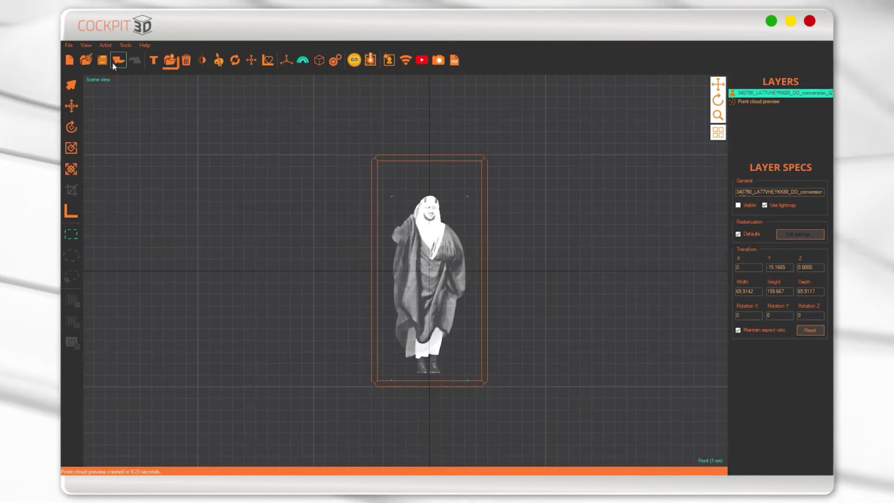
Import Text.jpg as a 90 × 61.9218 image layer over the figure.
click(171, 62)
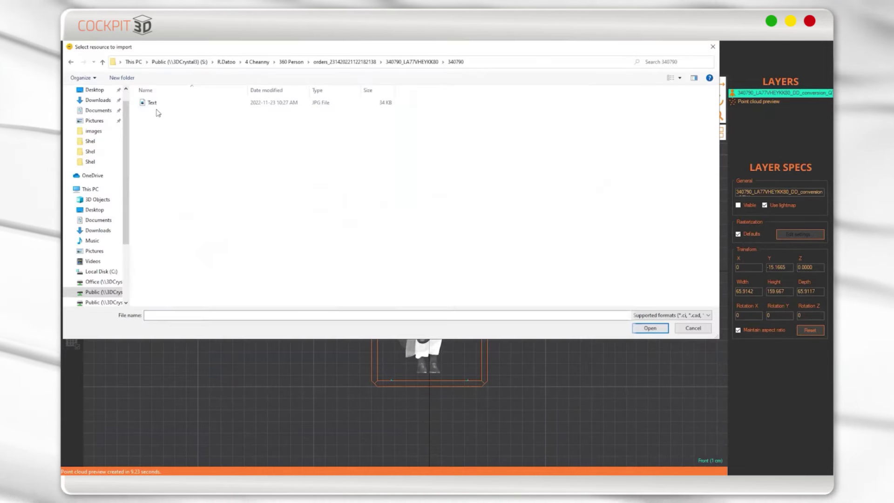
click(152, 103)
key(Return)
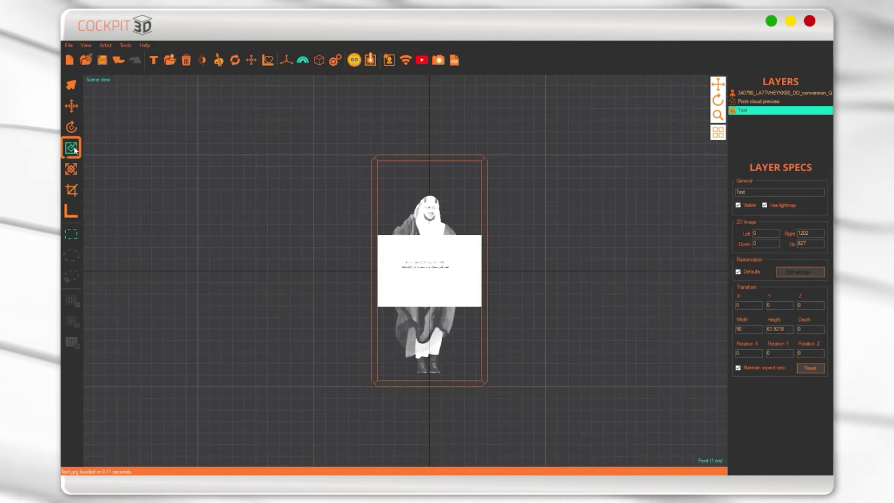
Crop the empty space off the text image's top, right and bottom edges.
click(70, 190)
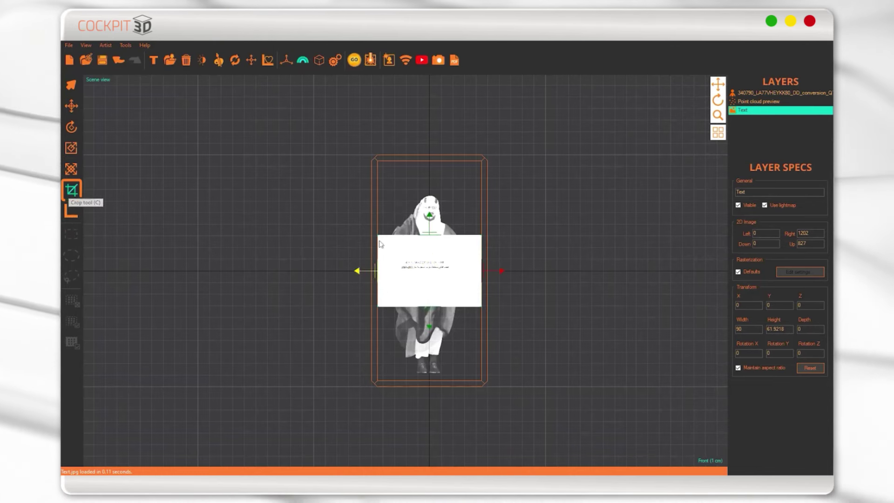
drag(429, 231, 429, 240)
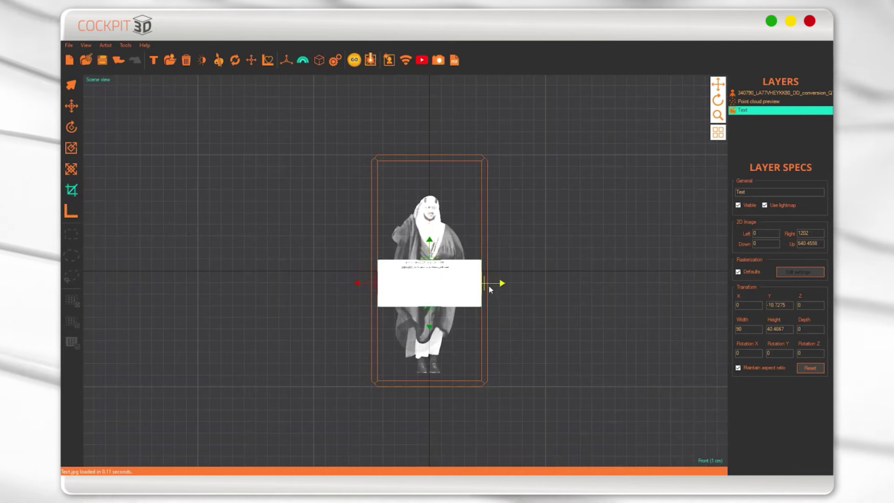
drag(490, 290, 463, 289)
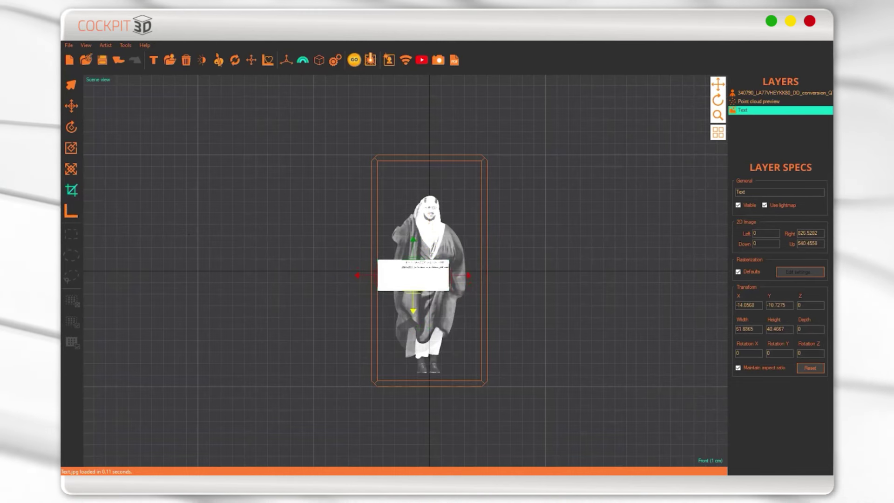
drag(413, 311, 413, 289)
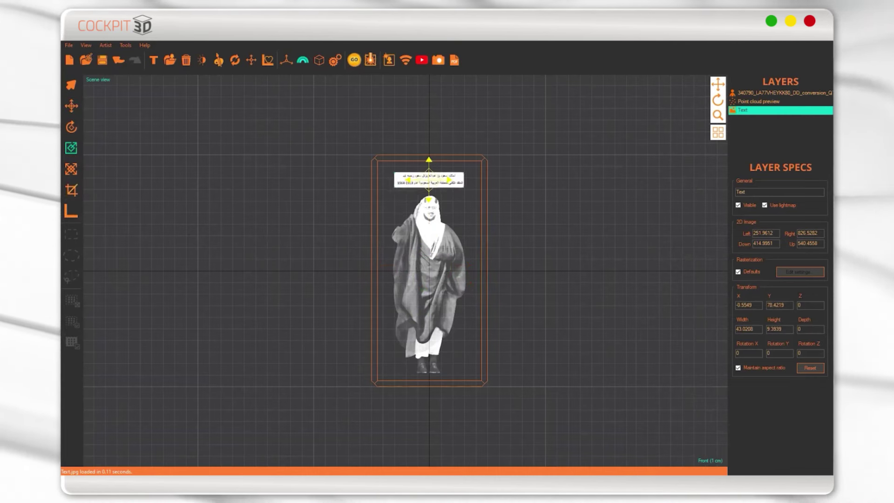
Place the 72.244 × 15.775 caption above the head at Y 81.7512, Z 8.1361, checking from Left.
click(71, 106)
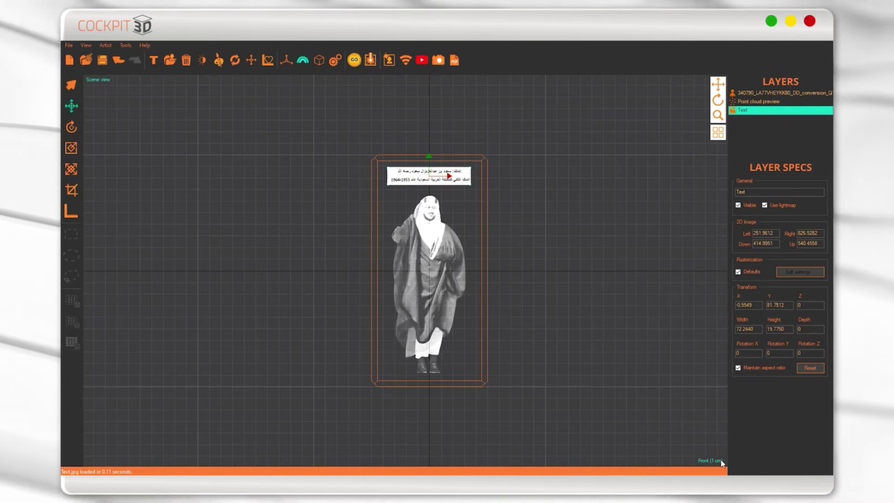
key(l)
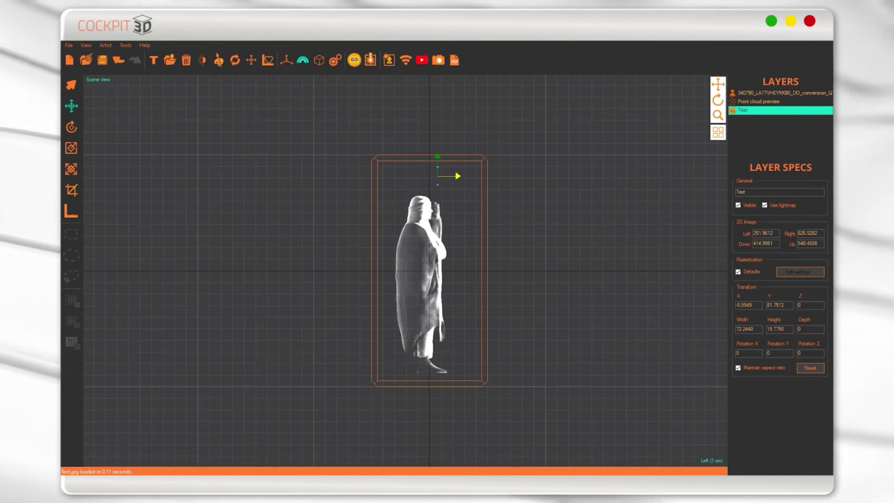
key(f)
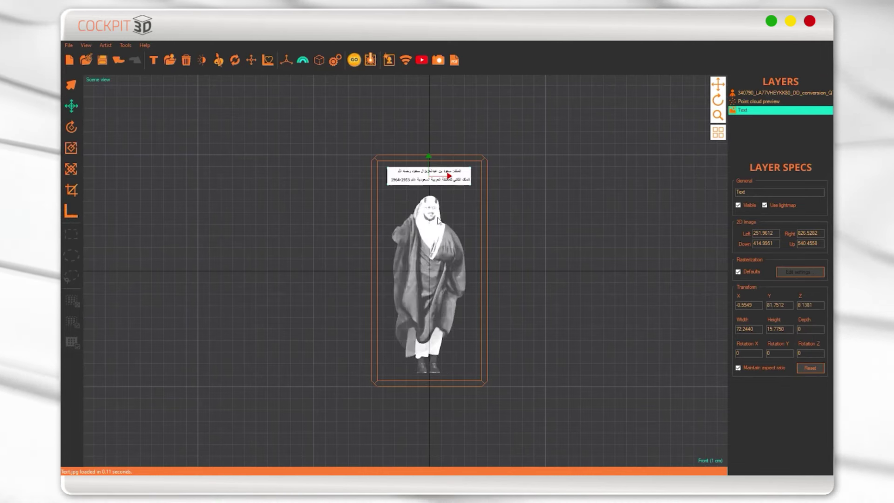
Keep the 3D large preset, disable the Back projection in geometry defaults, and rasterize the scene.
click(355, 60)
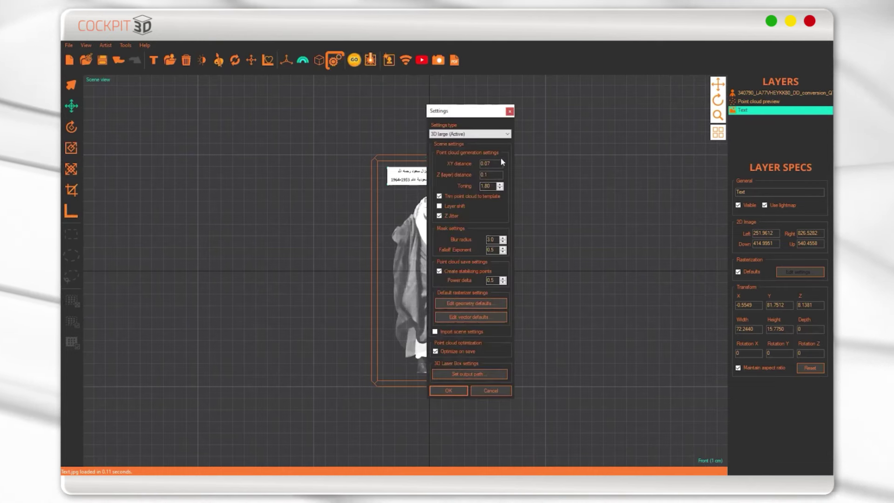
click(480, 134)
click(467, 304)
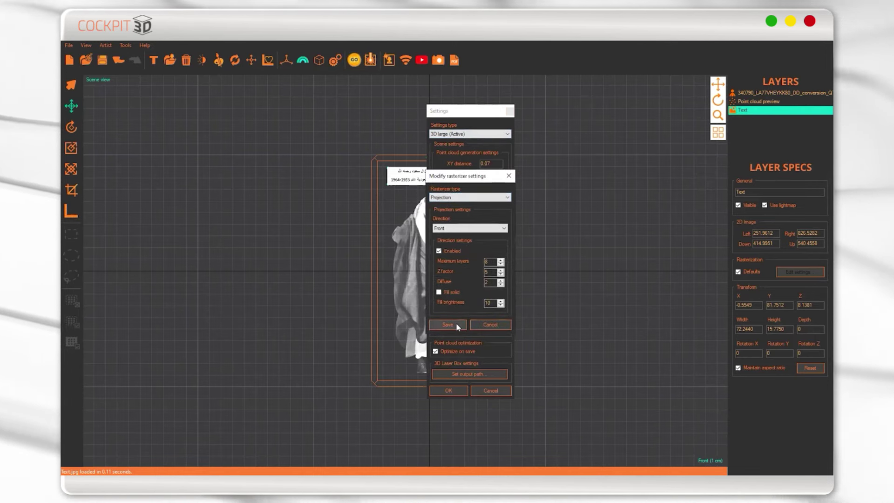
click(469, 229)
click(448, 238)
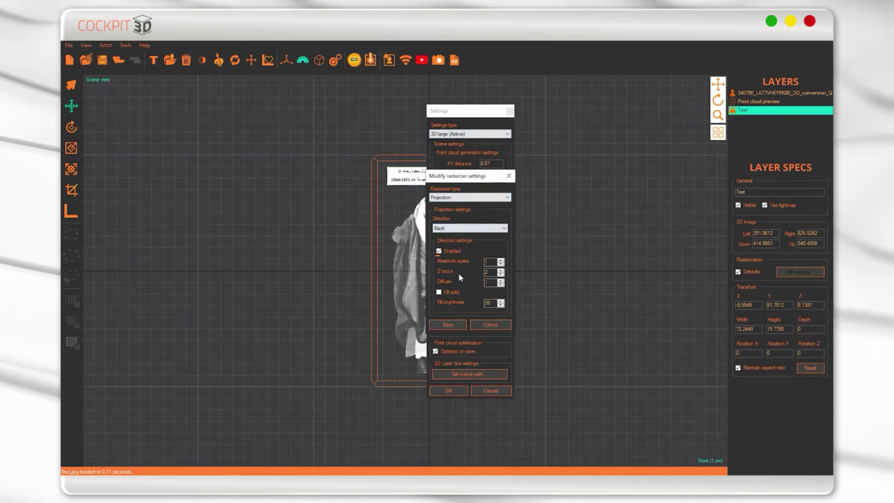
click(453, 327)
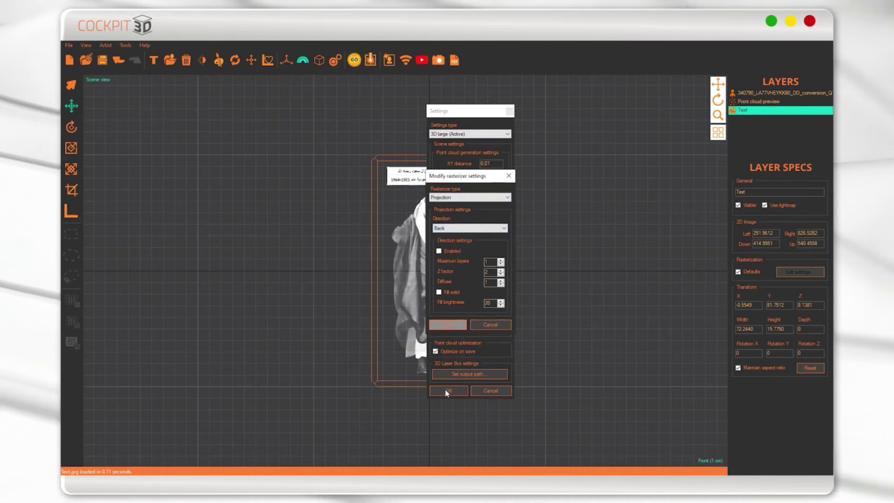
click(354, 61)
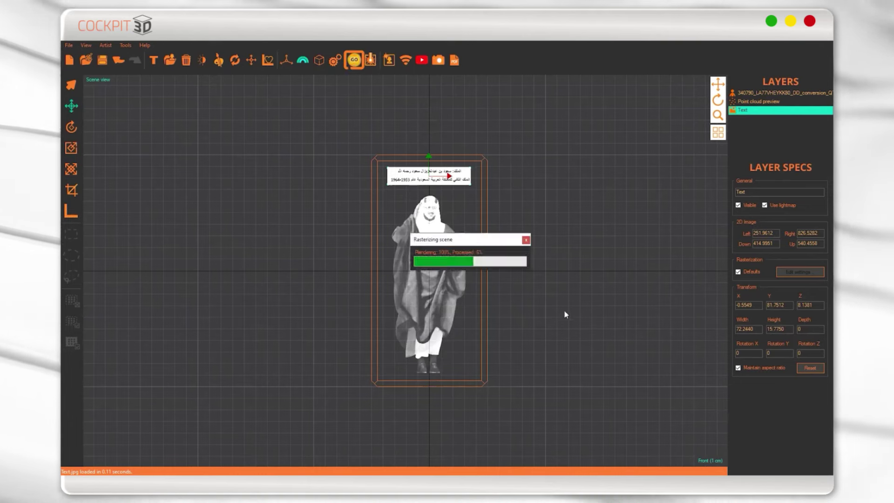